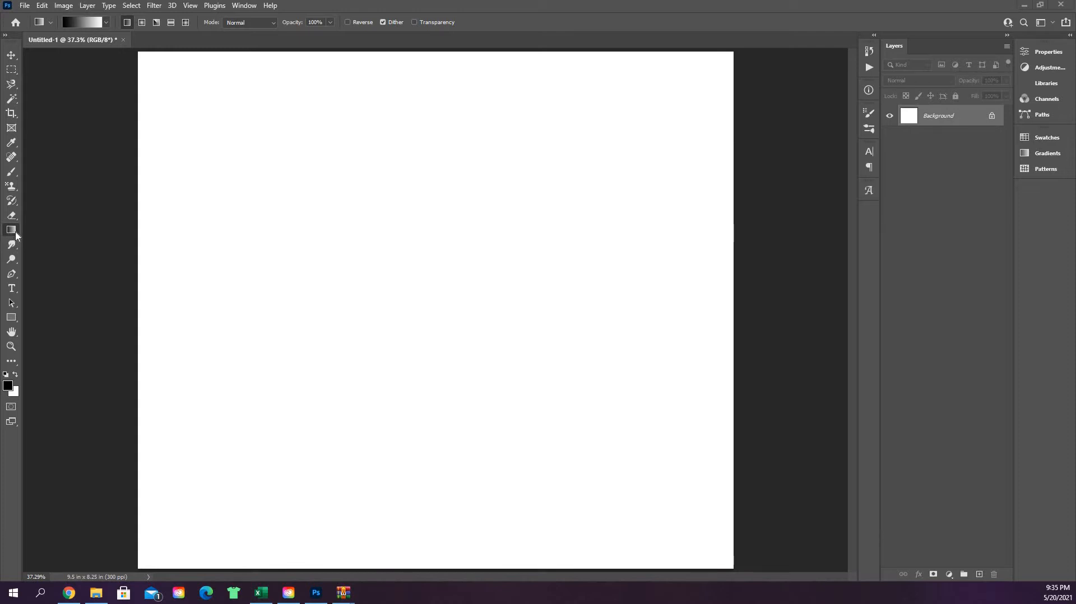
- With the Gradient tool, fill the canvas with black-to-white linear gradients: a vertical one, a very short central one, and one spanning the full width
right_click(15, 235)
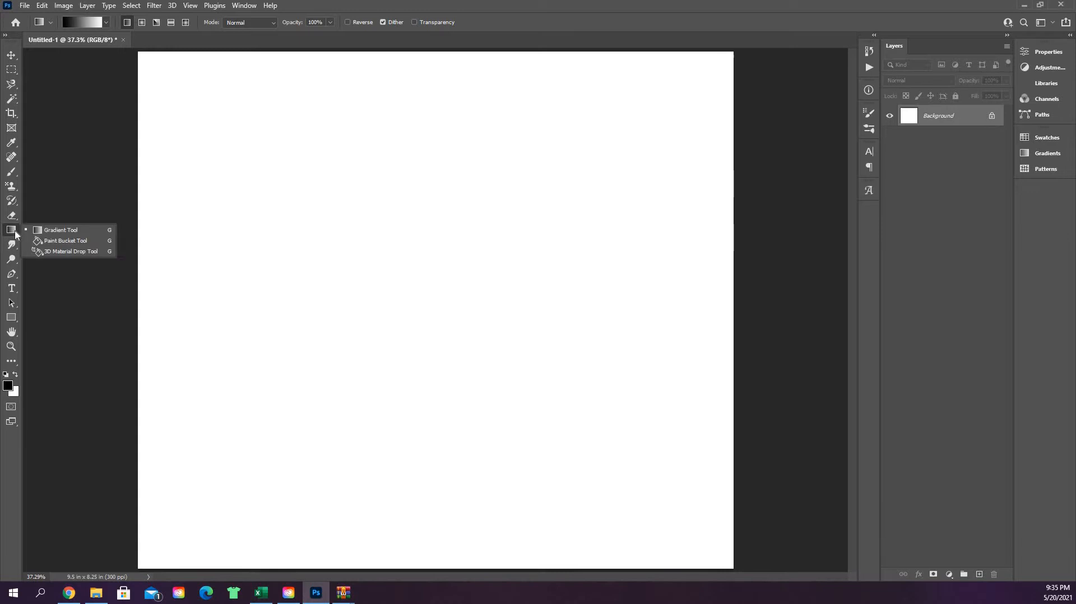
click(63, 231)
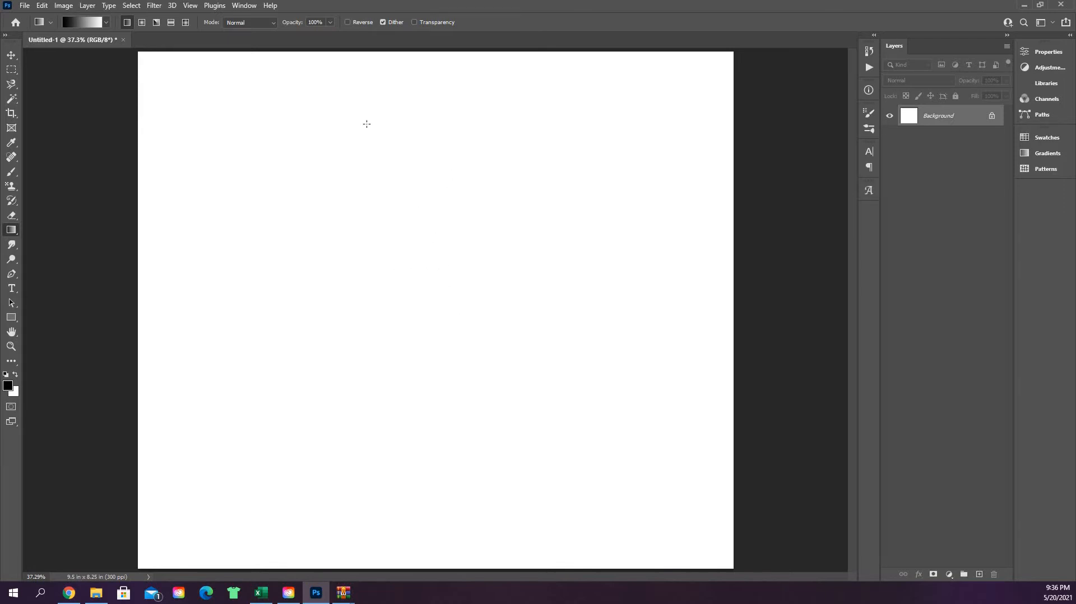
drag(350, 121, 346, 340)
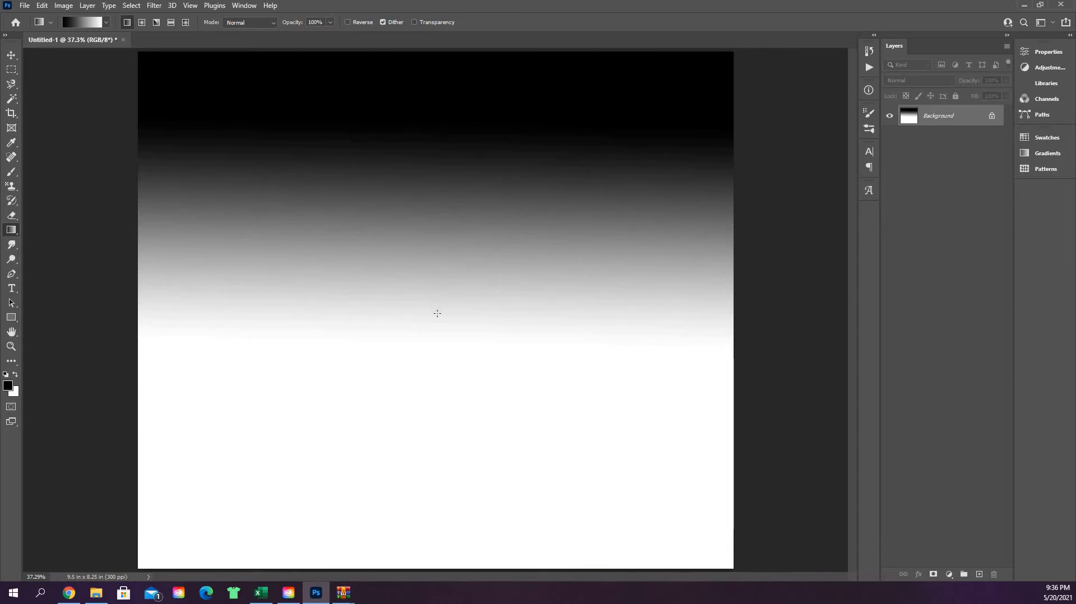
drag(435, 314, 439, 314)
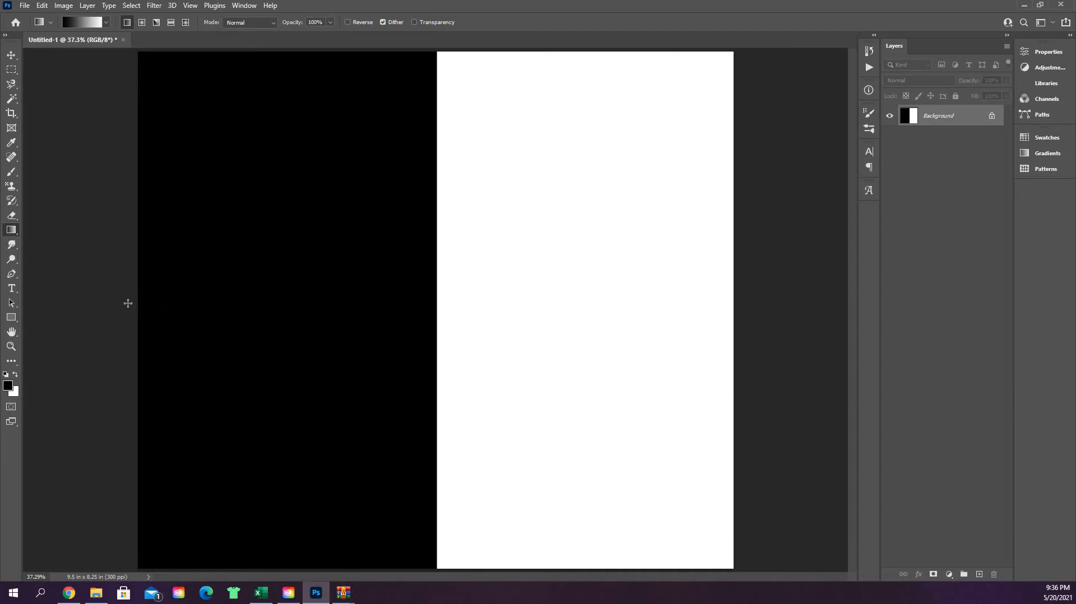
drag(112, 296, 755, 296)
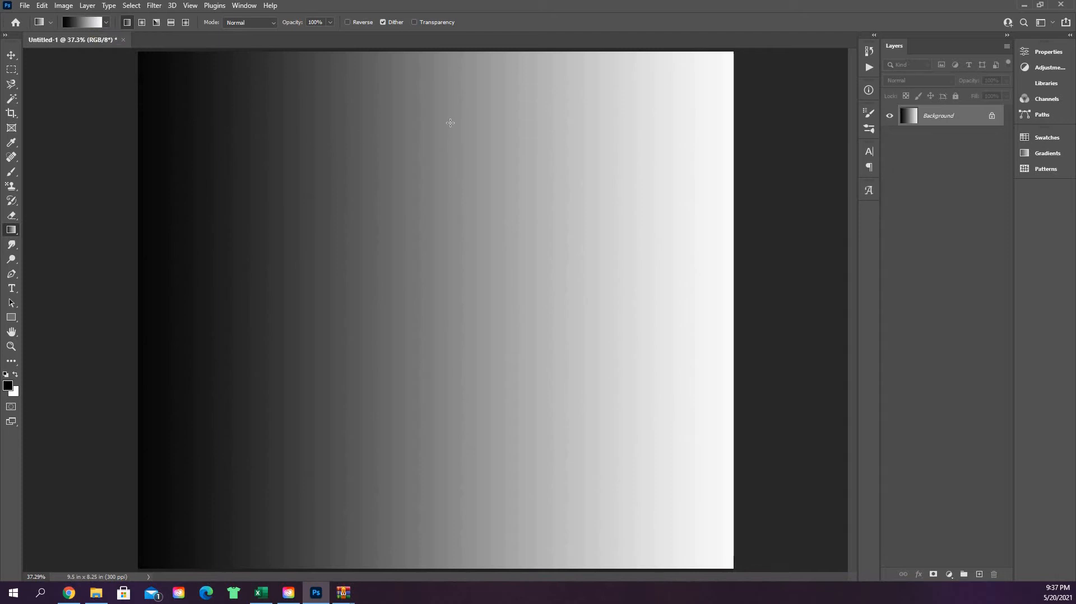
- Redraw the linear gradient at varied angles and lengths, including a diagonal from the canvas's lower-right to upper-left corner and a short one at the centre
drag(456, 131, 458, 163)
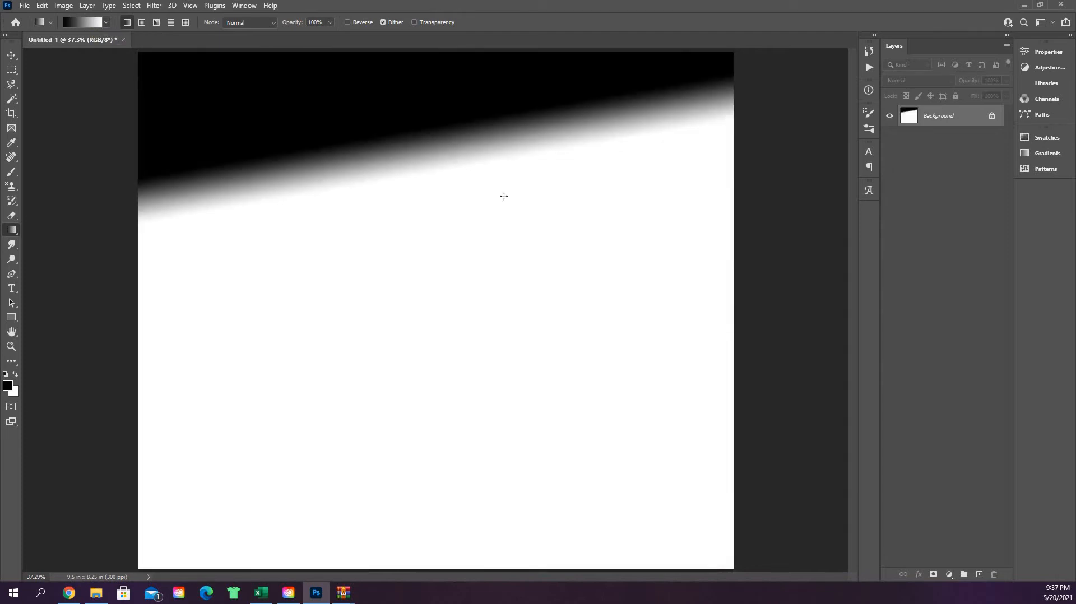
drag(502, 197, 459, 231)
drag(382, 241, 476, 286)
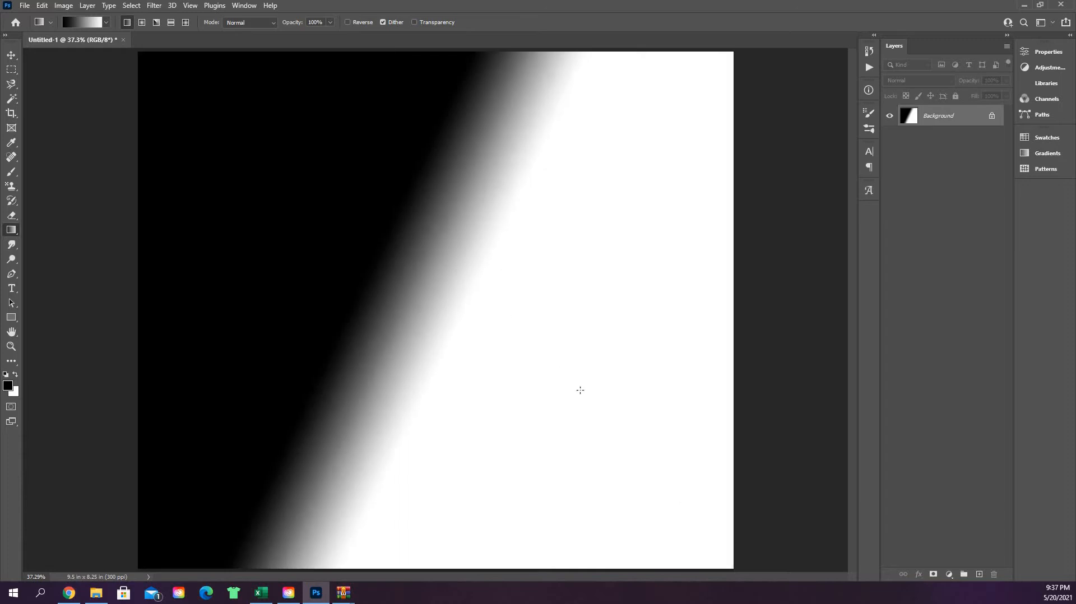
drag(541, 414, 415, 303)
drag(455, 356, 351, 224)
drag(733, 568, 139, 52)
drag(428, 252, 429, 251)
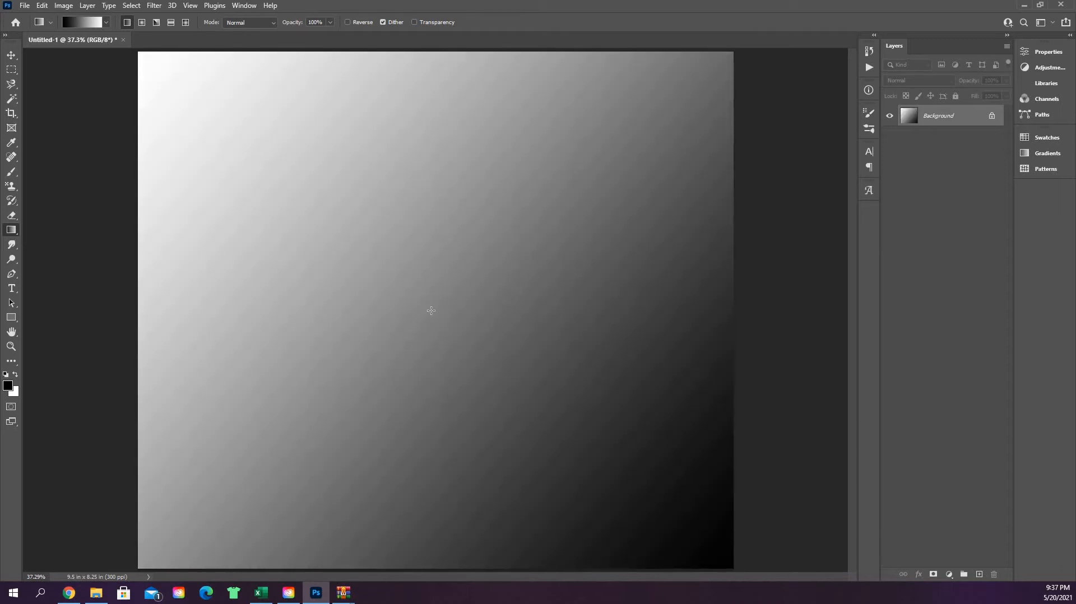
drag(446, 313, 454, 319)
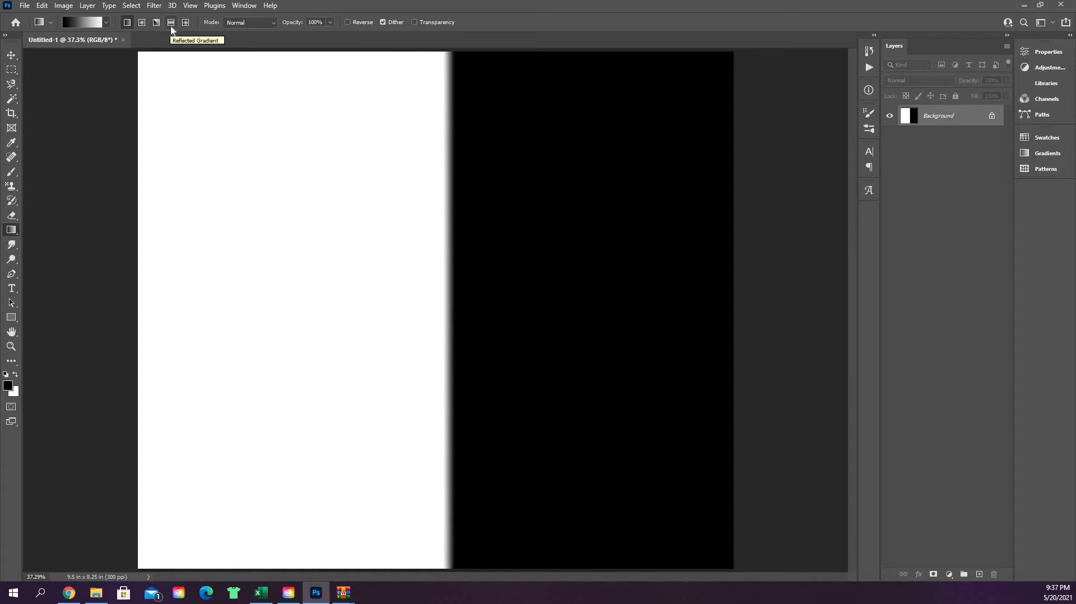
- Switch to the radial gradient and redraw it at several sizes and positions, ending with one spreading from the canvas centre past its left edge
click(143, 23)
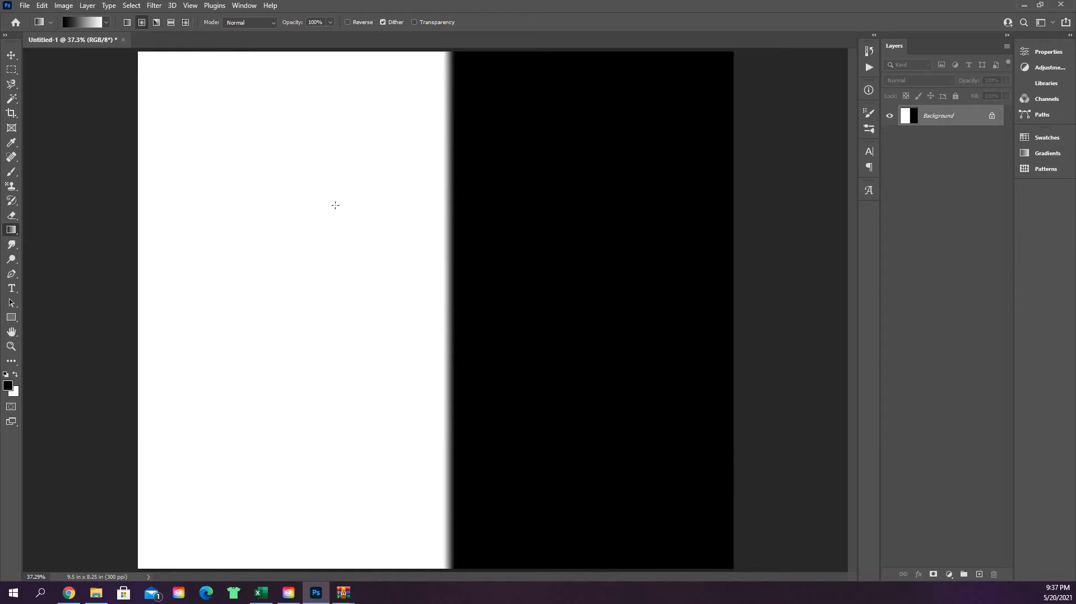
drag(327, 197, 423, 329)
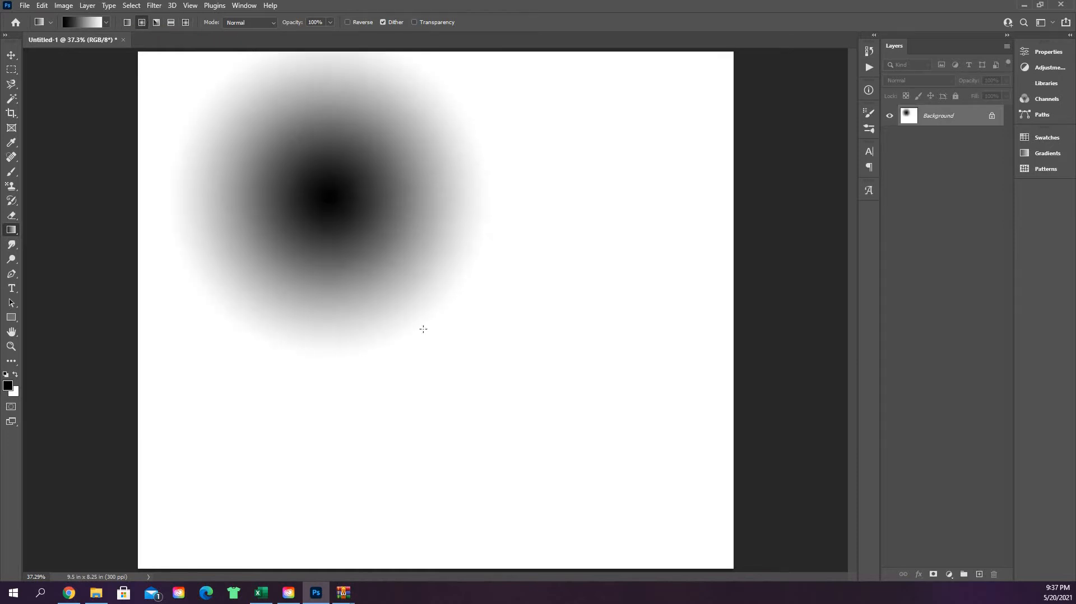
drag(418, 281, 428, 289)
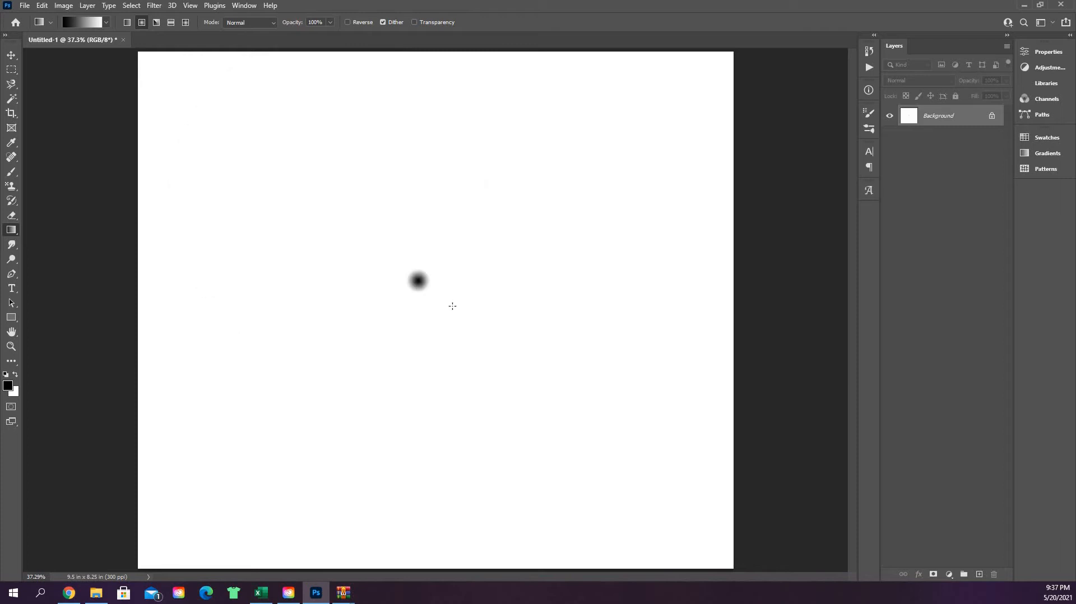
drag(531, 353, 381, 251)
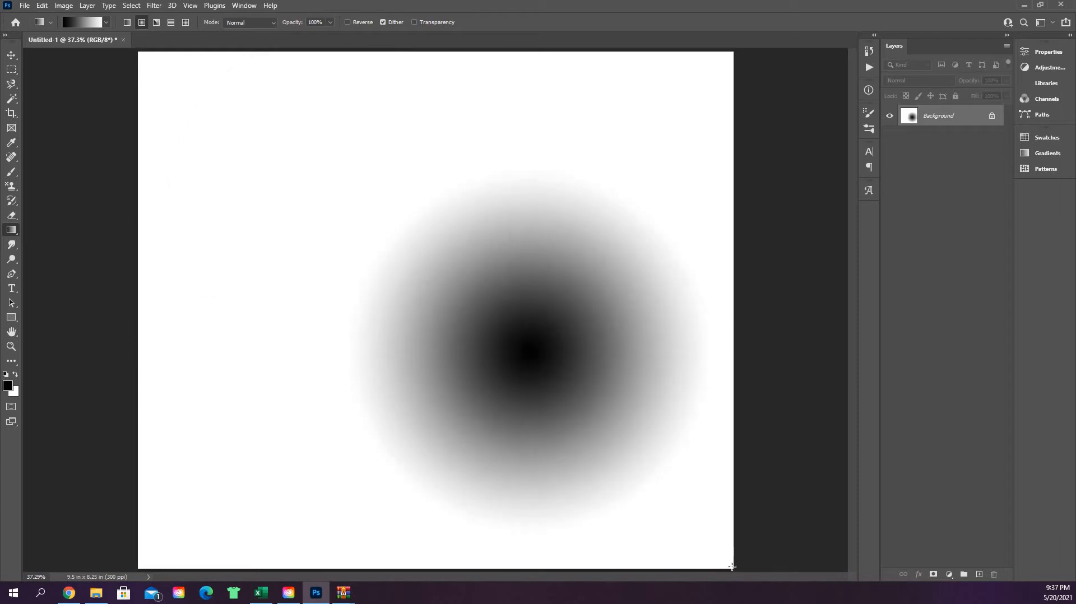
drag(733, 568, 120, 38)
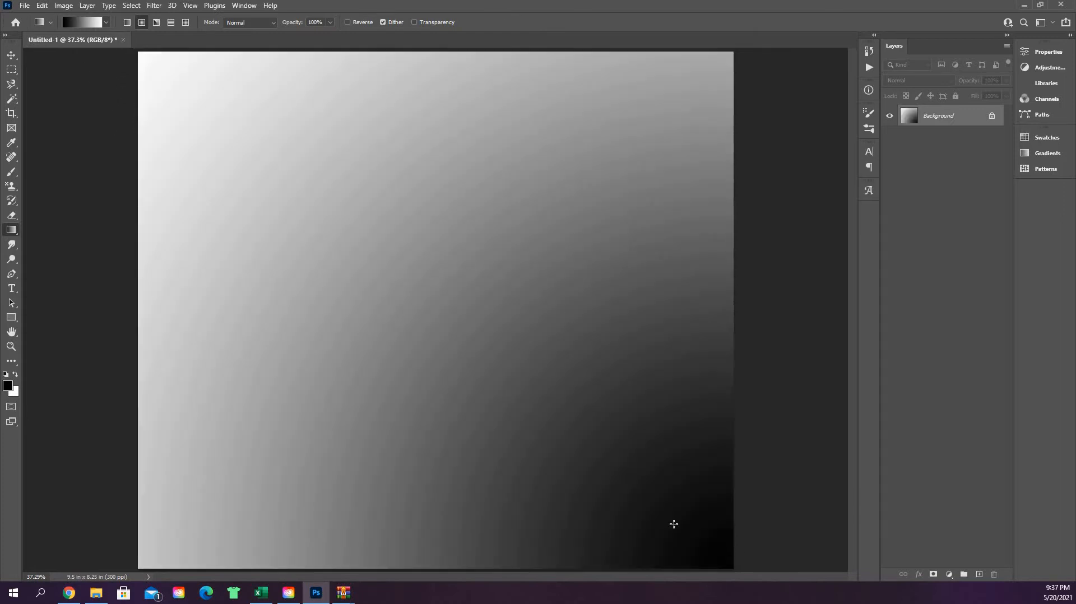
drag(151, 290, 371, 246)
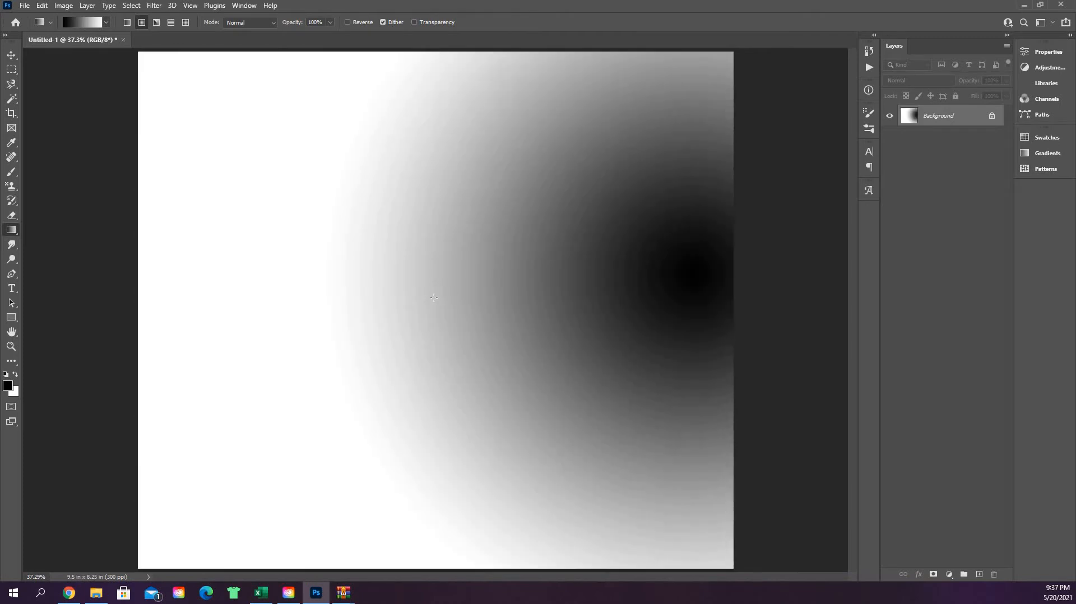
drag(437, 295, 54, 303)
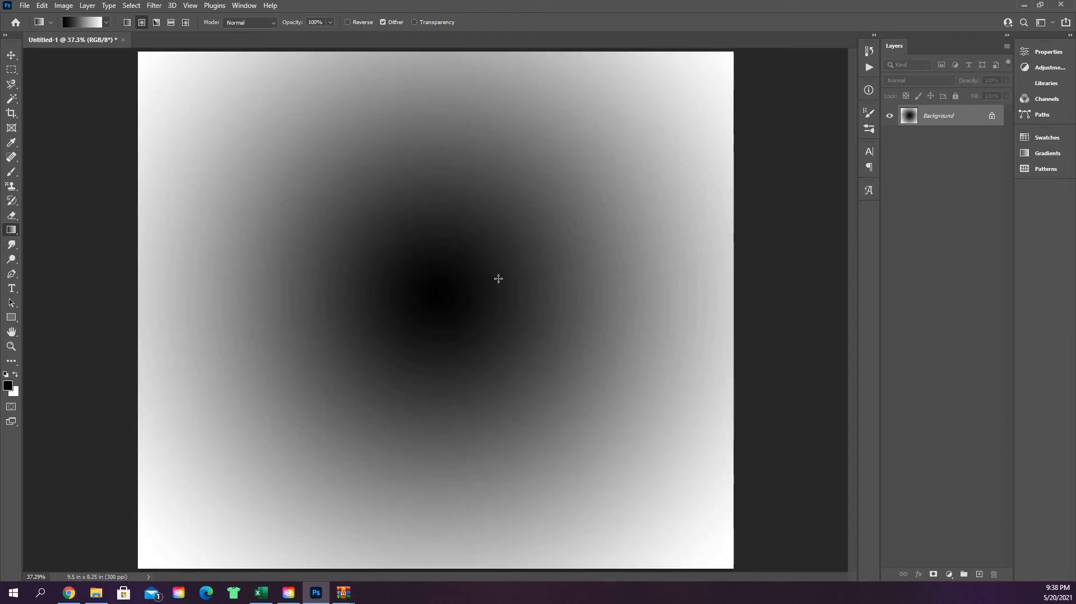
- Switch to the angle gradient and draw it from the canvas centre toward the lower-right corner, then toward the upper-left corner
click(156, 25)
drag(440, 287, 679, 527)
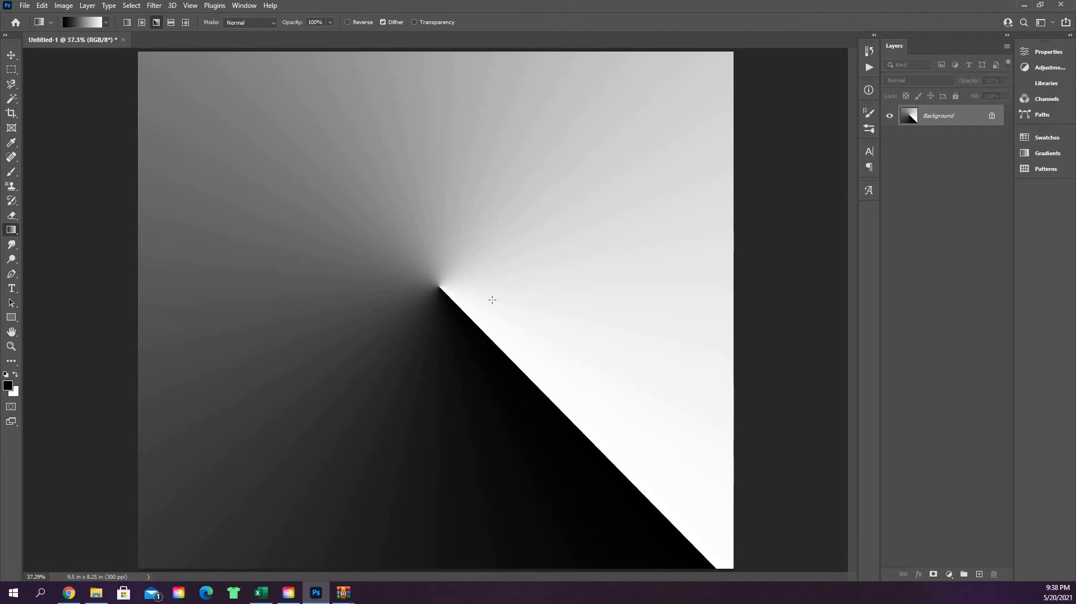
mouse_move(438, 283)
mouse_down()
mouse_move(682, 96)
mouse_move(439, 284)
mouse_move(244, 115)
mouse_move(160, 75)
mouse_up()
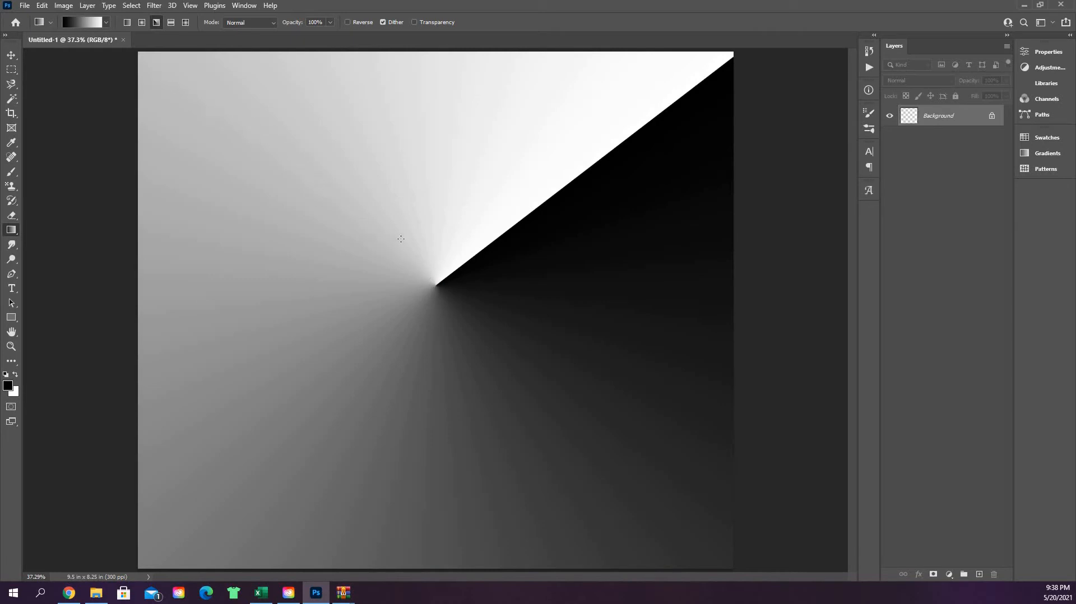
- Switch to the reflected gradient and draw it over the full canvas height, as a horizontal band, and as a narrow slanted band
click(170, 25)
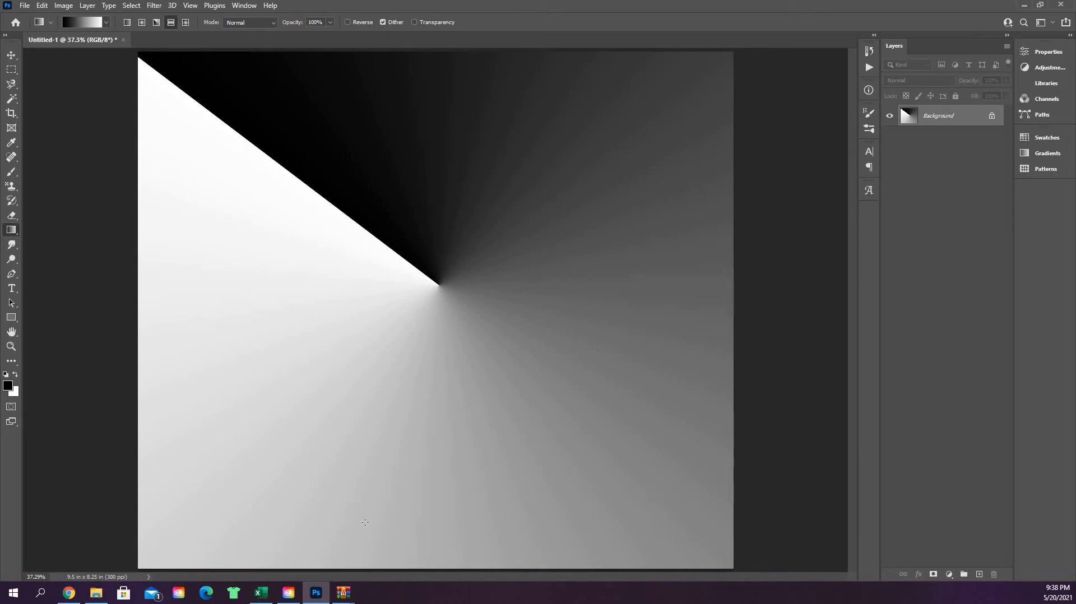
drag(447, 67, 446, 566)
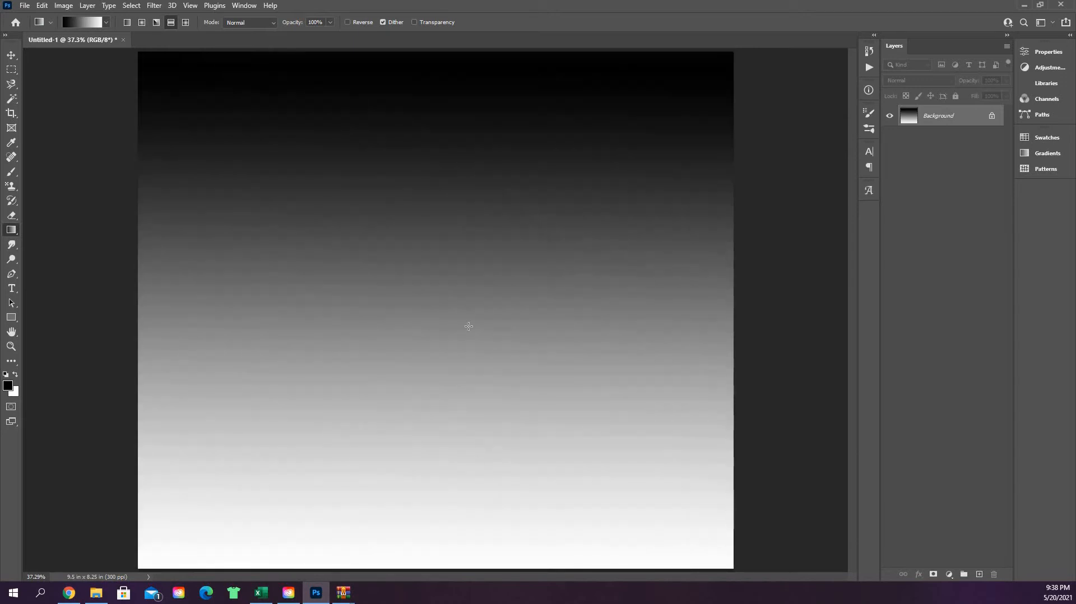
drag(475, 462, 466, 355)
drag(458, 228, 459, 278)
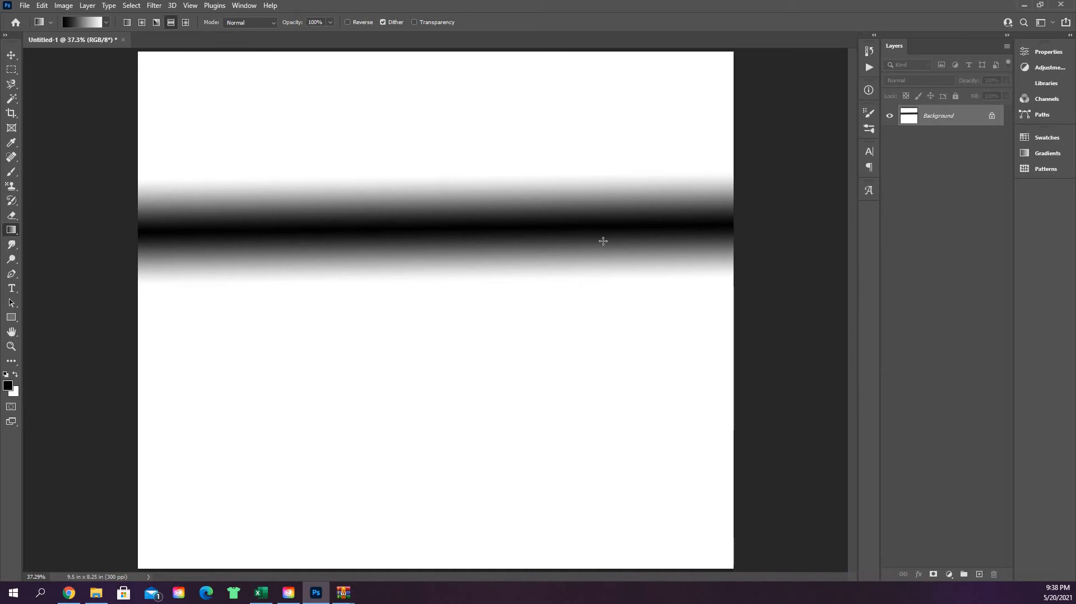
drag(231, 276, 606, 272)
drag(541, 285, 526, 281)
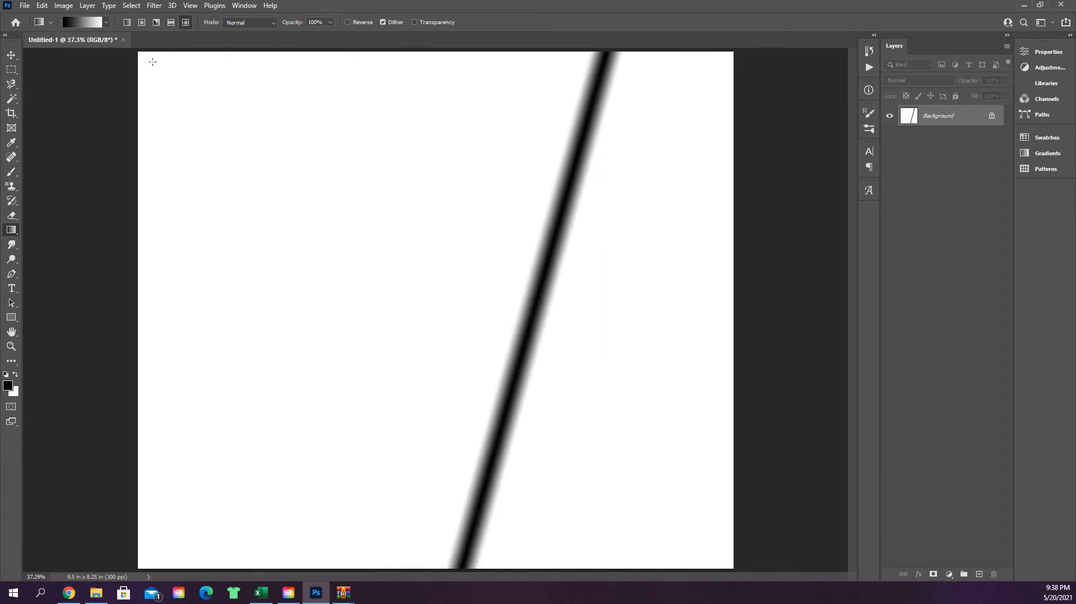
- Switch to the diamond gradient, undo a first canvas-wide one, and draw several diamonds, ending with a tiny one in the canvas's upper part
mouse_move(144, 63)
mouse_down()
mouse_move(648, 464)
mouse_move(679, 533)
mouse_up()
key(ctrl+z)
drag(396, 234, 497, 321)
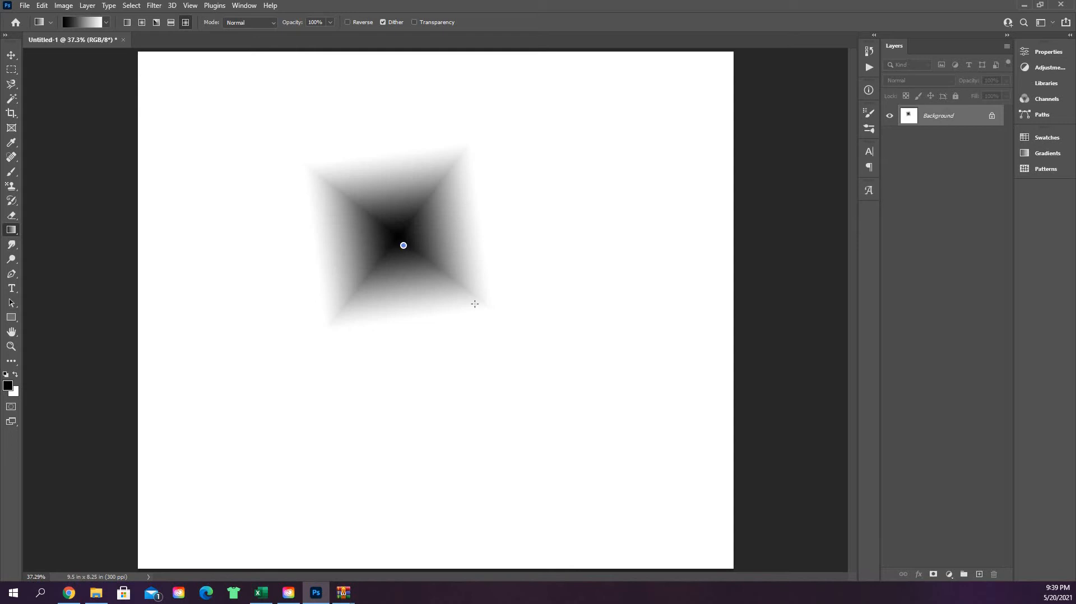
drag(404, 244, 420, 261)
drag(491, 353, 491, 355)
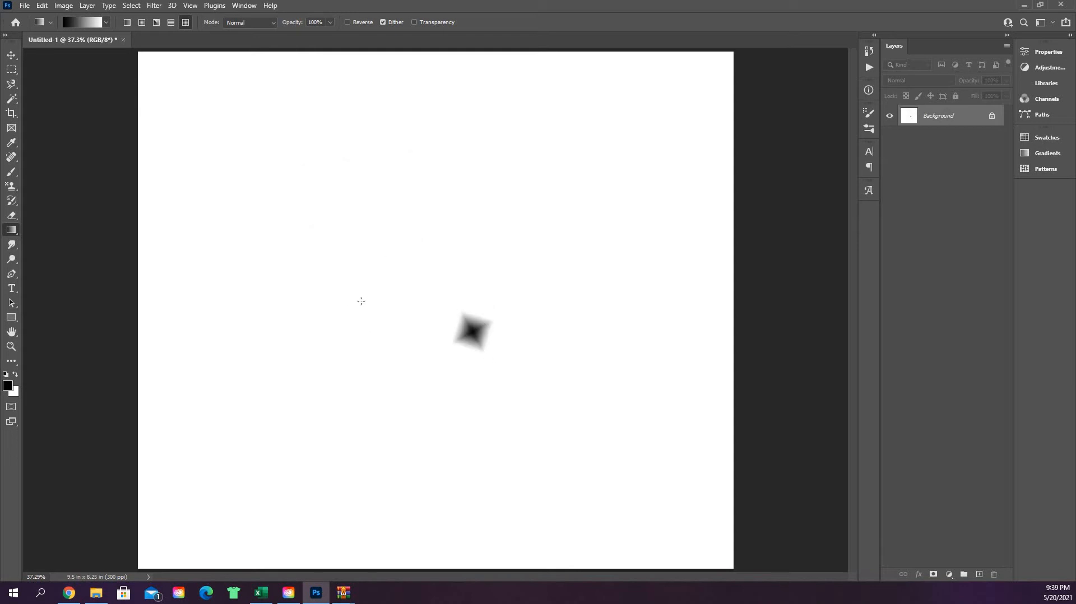
drag(327, 288, 439, 281)
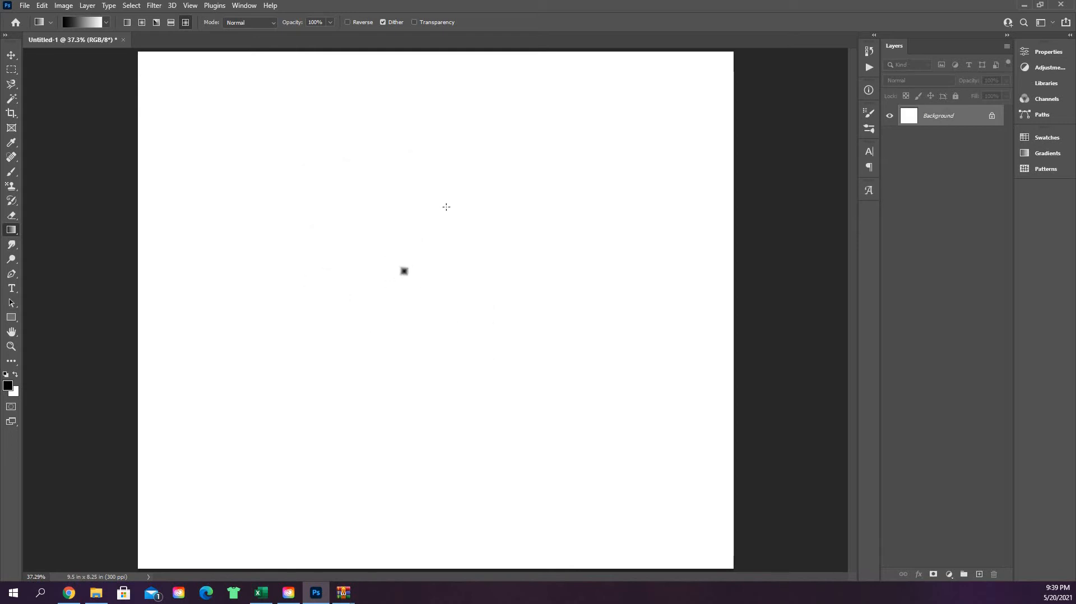
drag(444, 207, 487, 219)
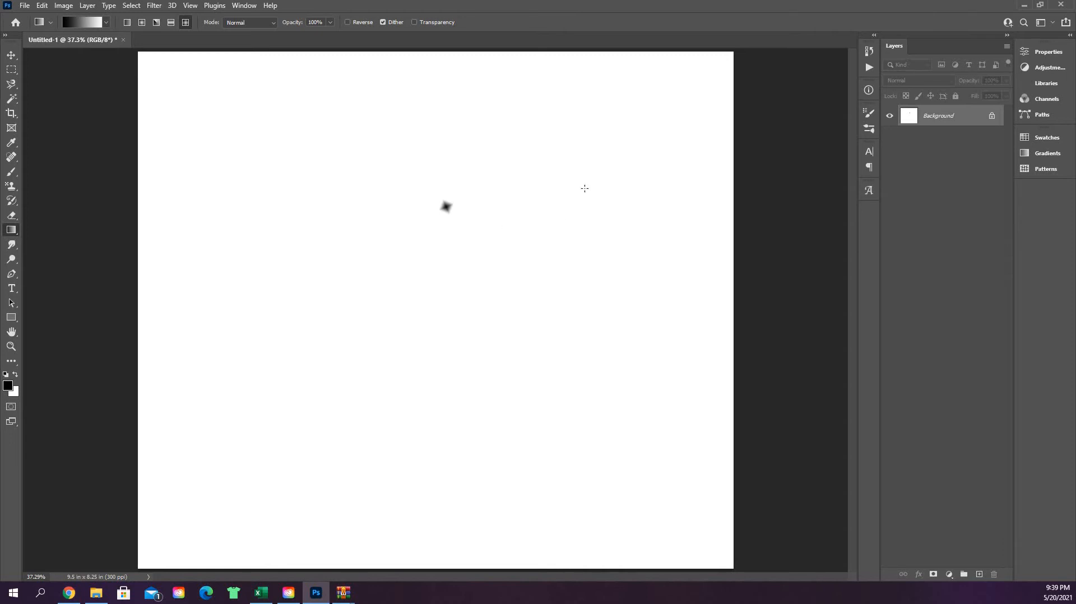
drag(580, 182, 569, 174)
drag(371, 135, 373, 138)
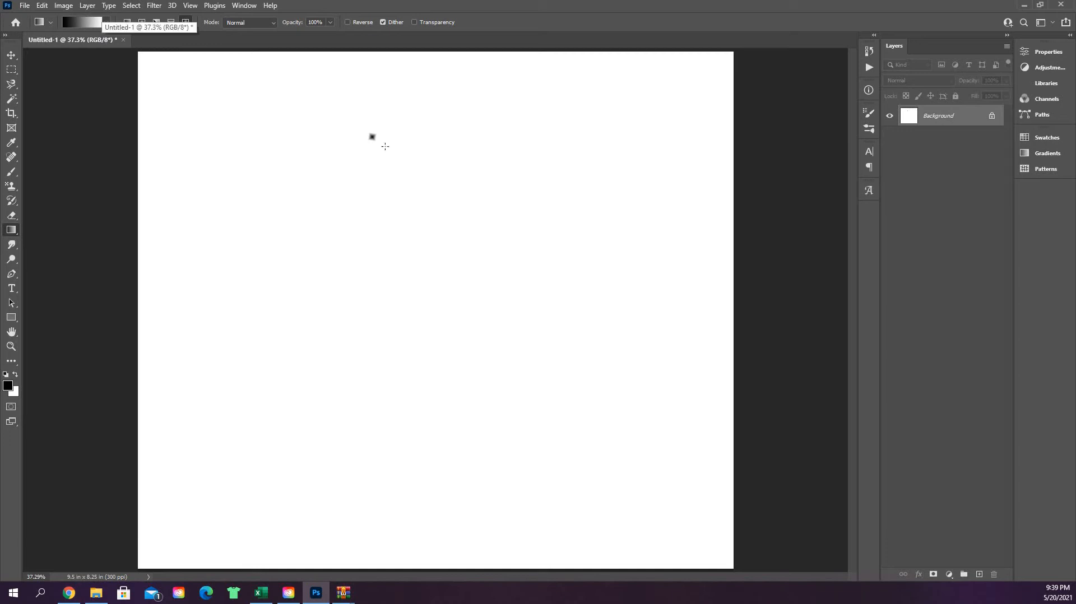
- Dismiss the Gradient Editor unchanged and choose the third preset, black to white, from the Basics gradient presets
click(85, 23)
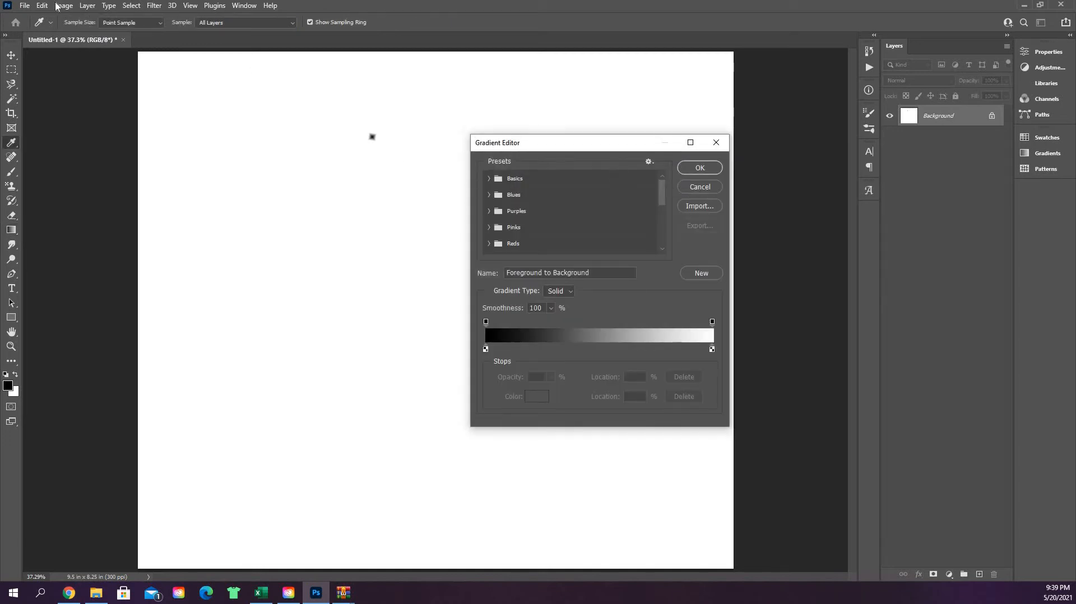
click(682, 188)
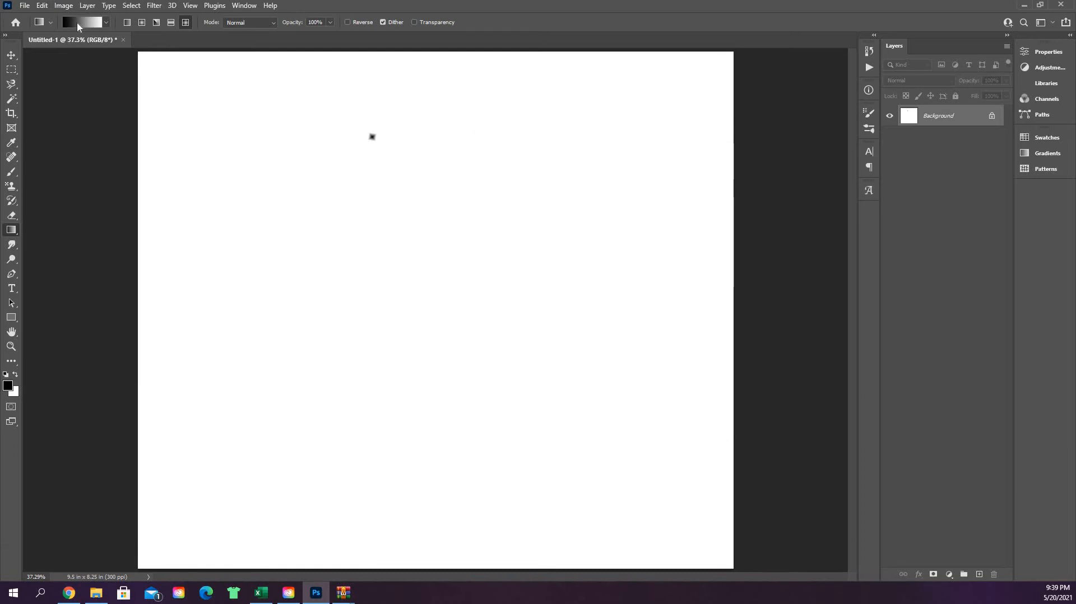
click(106, 22)
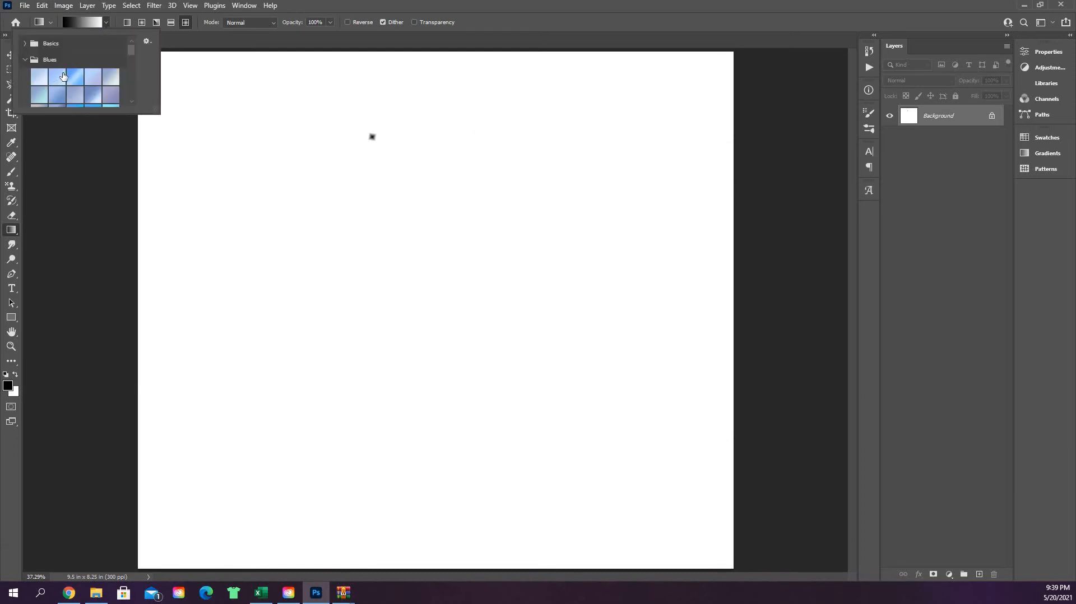
scroll(65, 79, down, 3)
scroll(23, 67, up, 3)
click(24, 60)
click(24, 43)
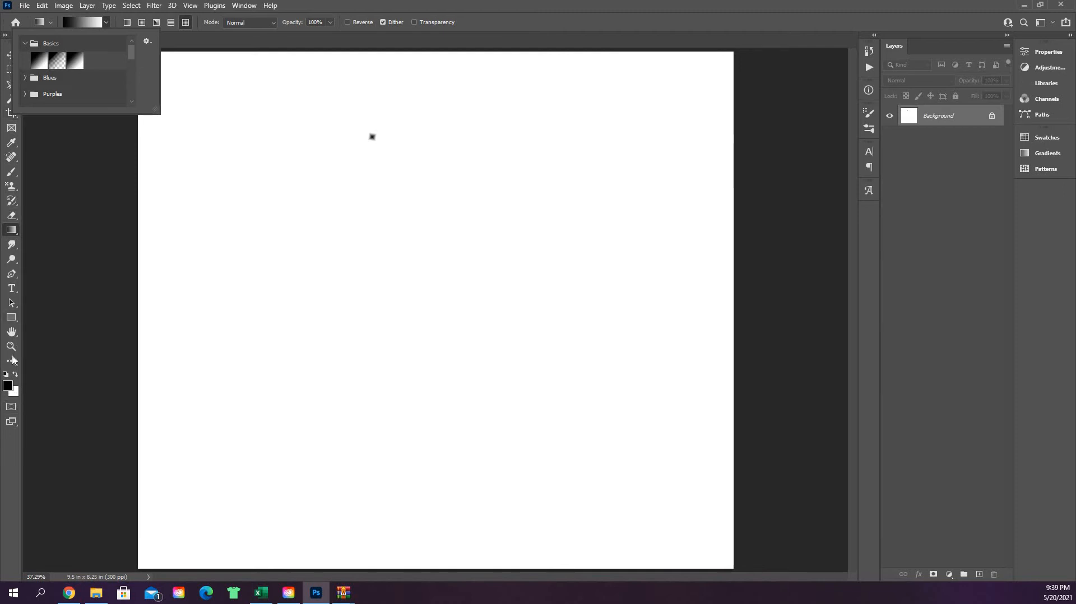
click(58, 64)
click(75, 60)
- Expand the Blues, Purples and Pinks gradient preset groups and look through the rest of the preset list
click(24, 78)
scroll(68, 83, down, 2)
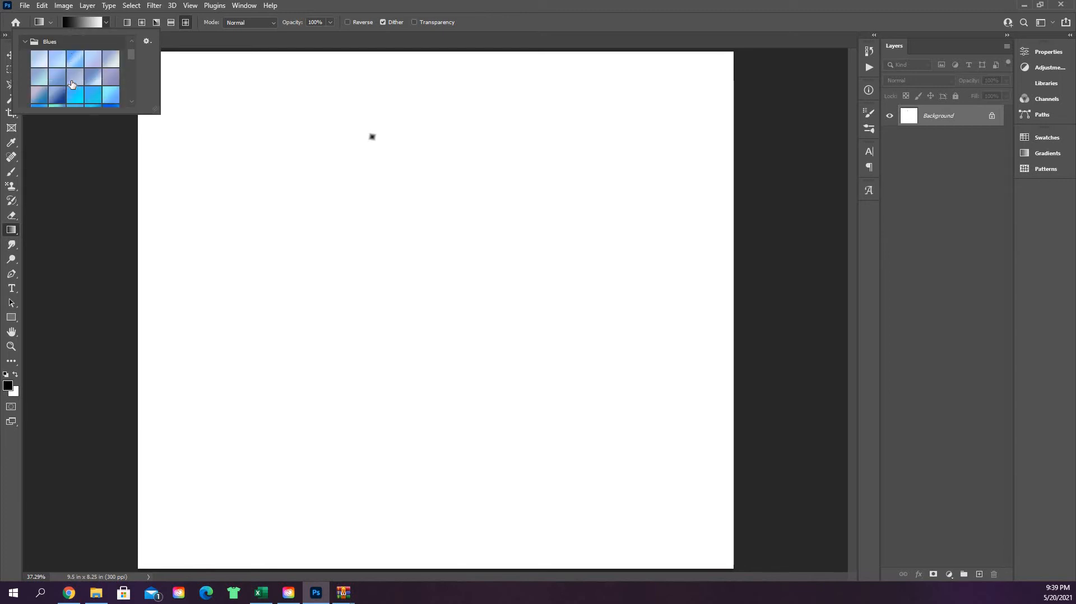
scroll(73, 84, down, 3)
scroll(76, 79, up, 4)
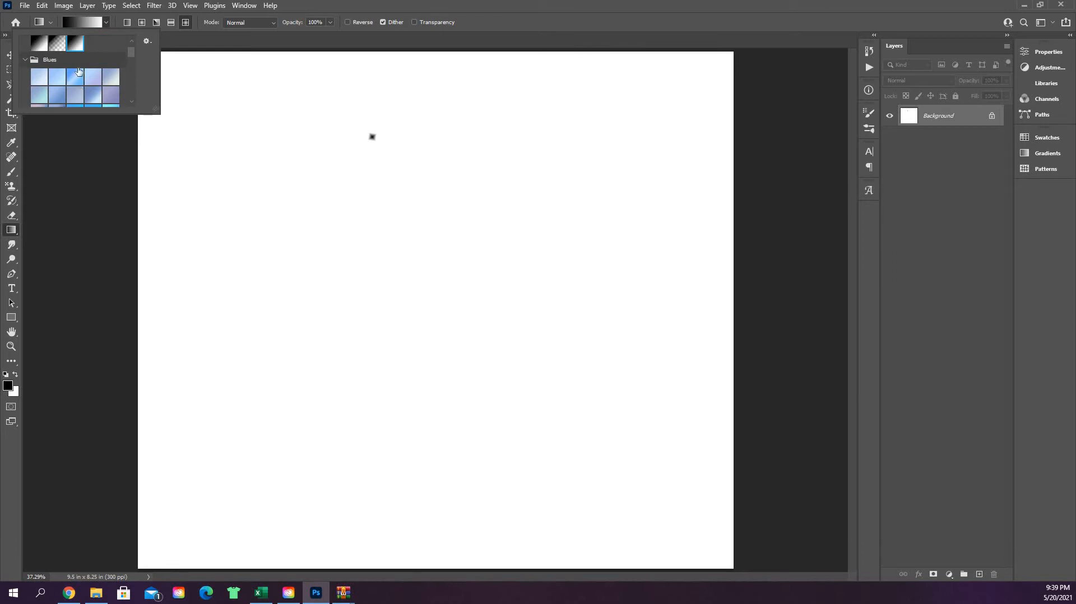
scroll(79, 71, down, 3)
scroll(34, 83, down, 1)
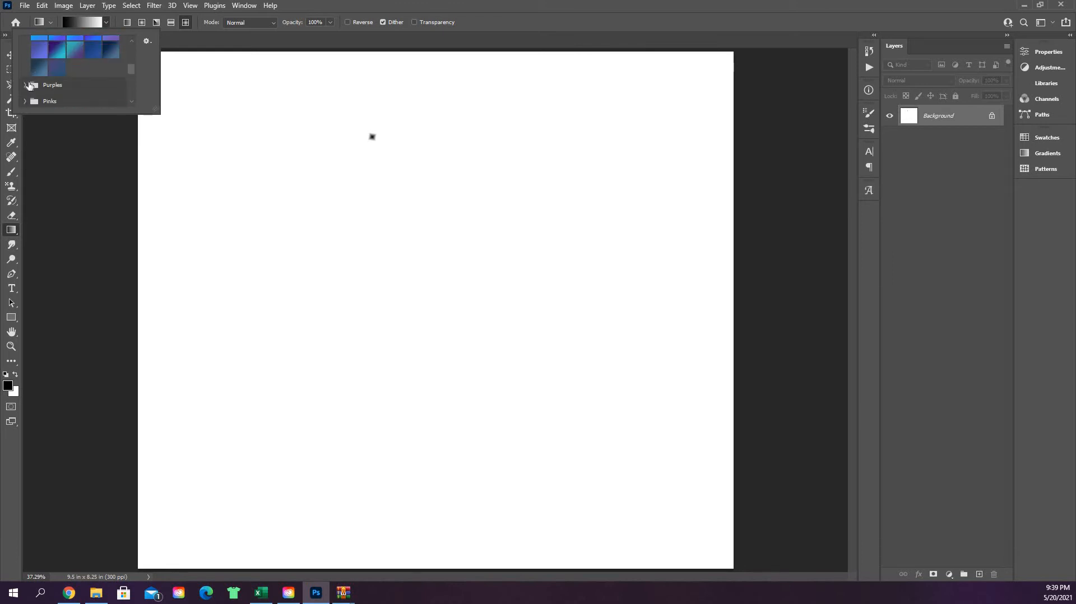
click(28, 85)
scroll(28, 83, down, 2)
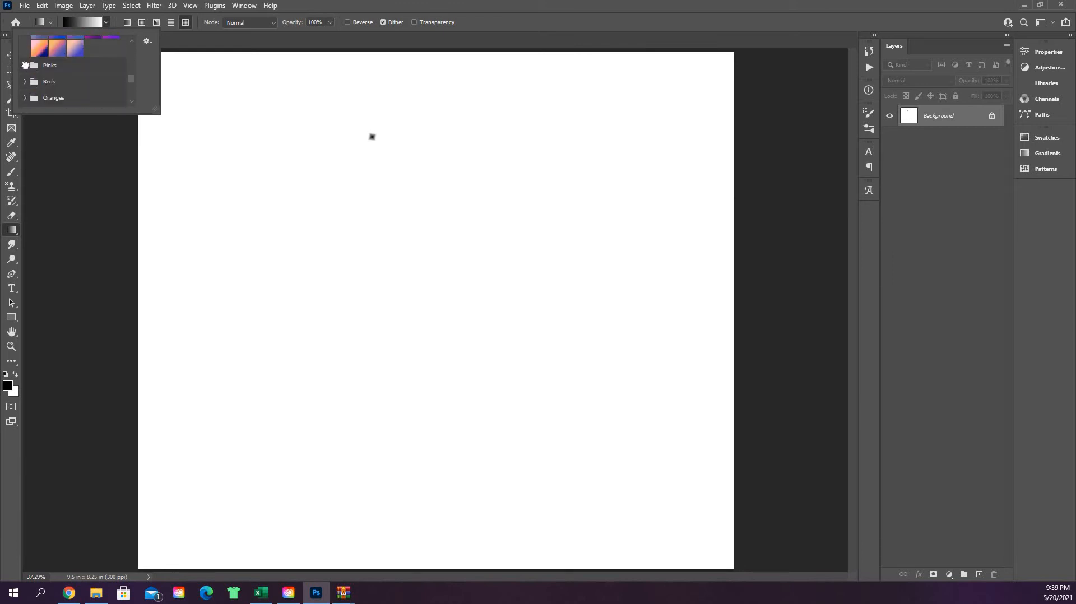
click(29, 81)
scroll(31, 81, down, 3)
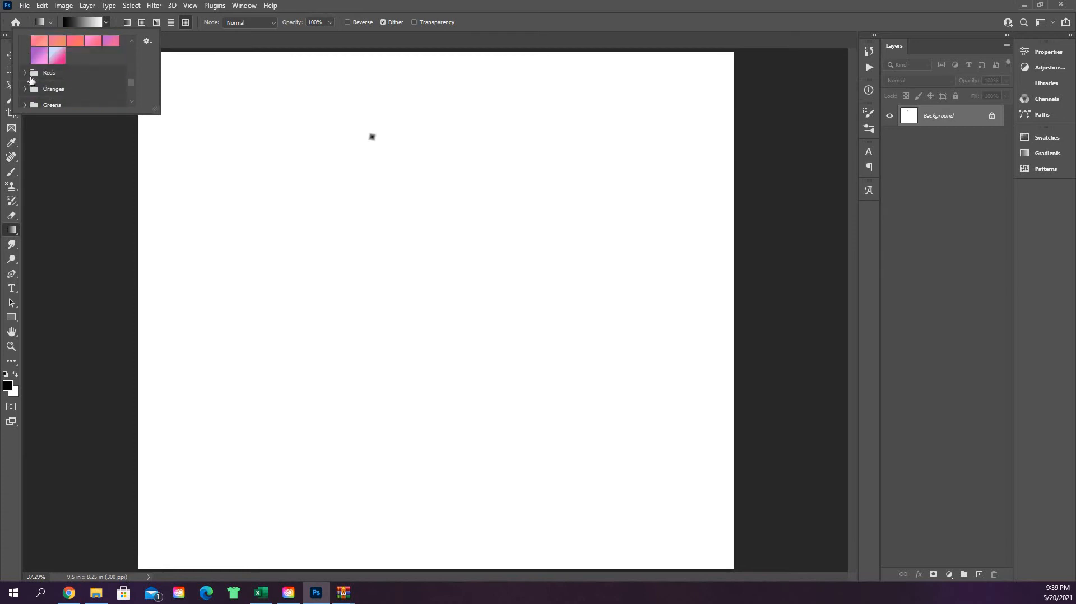
scroll(31, 81, down, 3)
scroll(65, 83, down, 1)
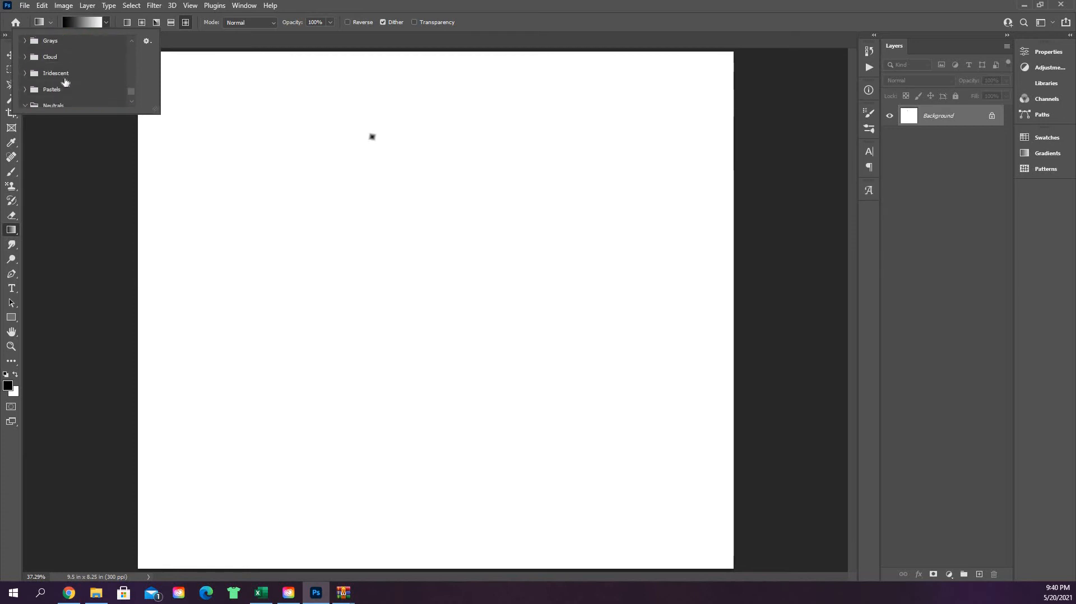
scroll(67, 85, down, 2)
scroll(75, 99, up, 10)
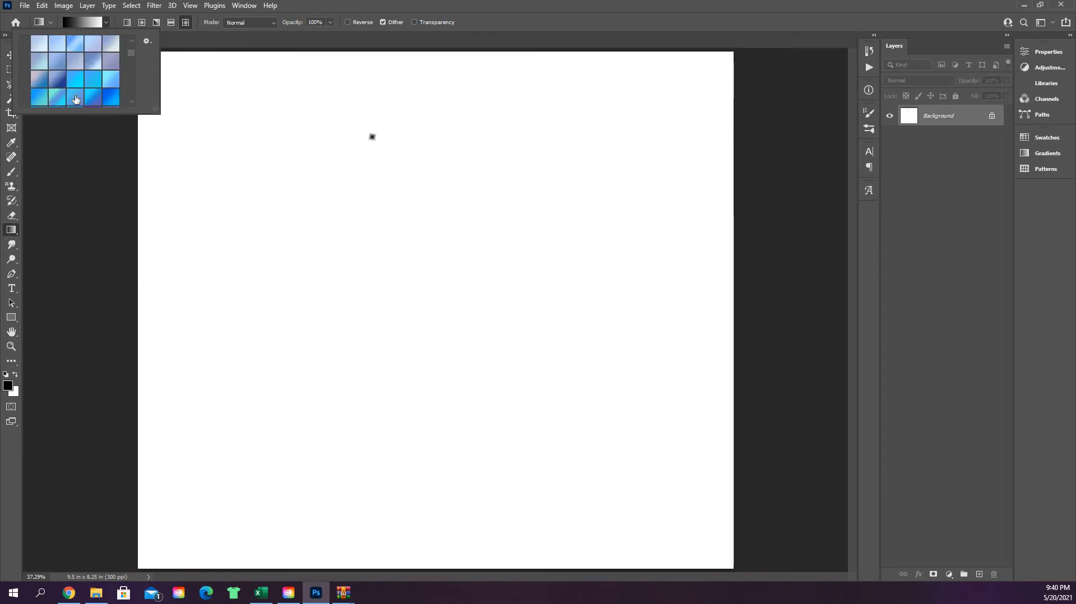
- Collapse the Blues and Basics preset groups and close the gradient preset picker
scroll(76, 99, up, 5)
click(25, 78)
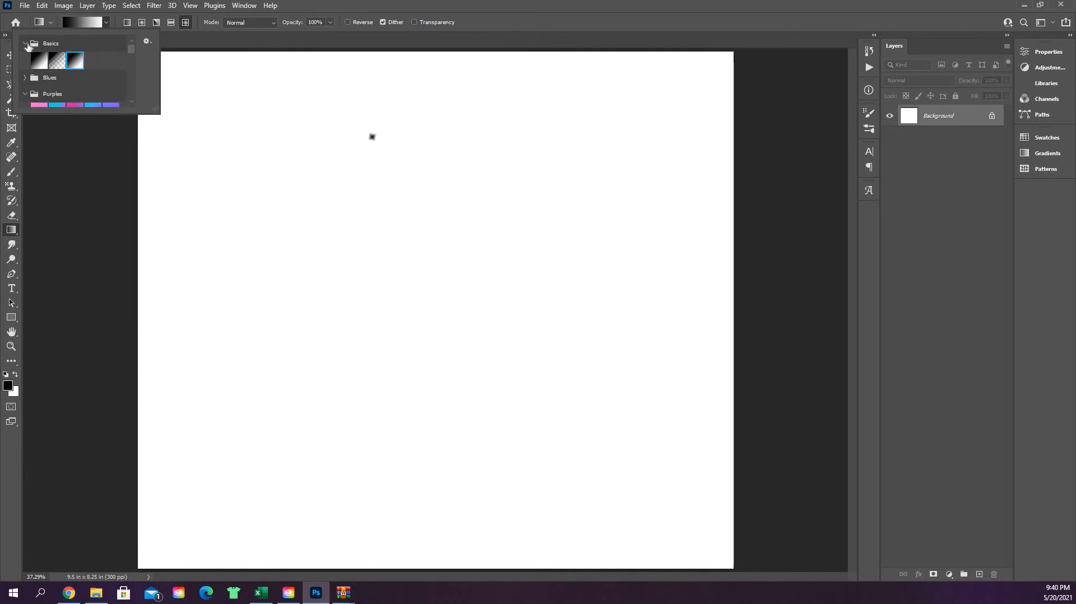
click(25, 43)
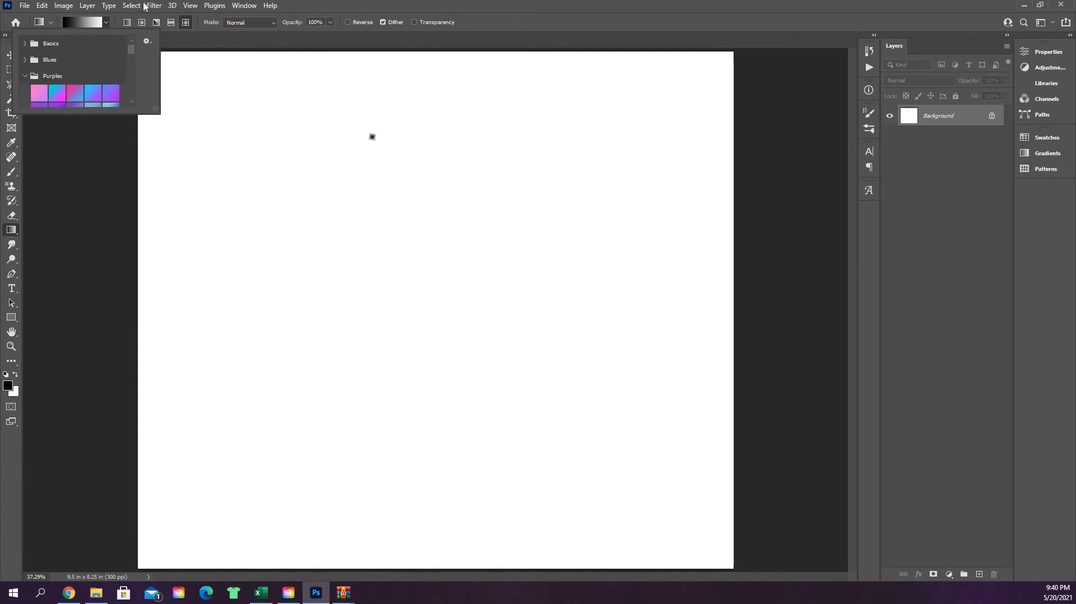
click(93, 23)
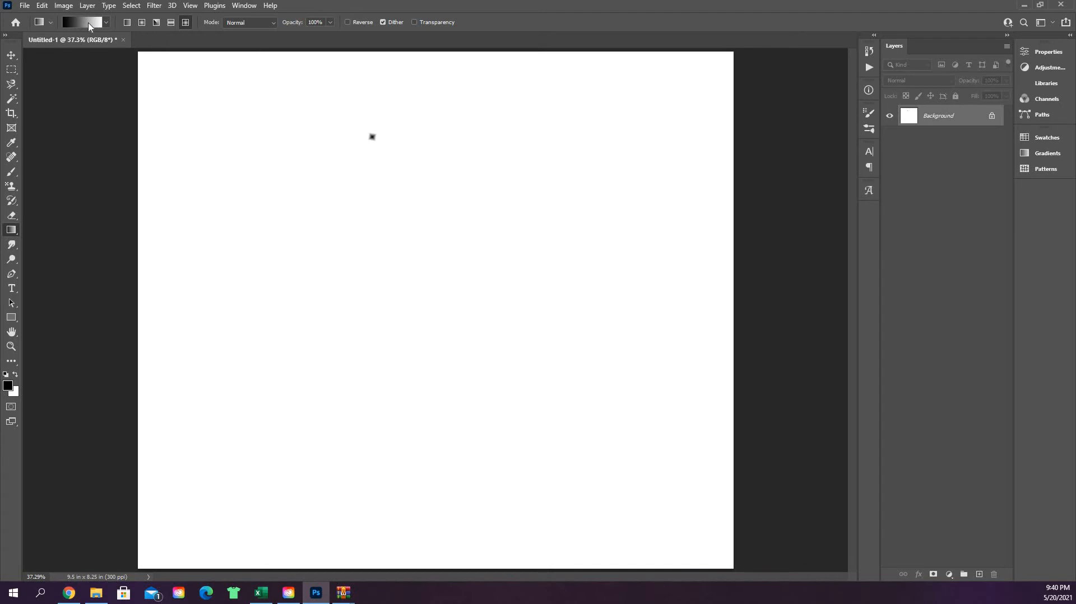
- Open the Gradient Editor for the black-to-white gradient and set its start colour stop to light green b5f2b7
click(89, 25)
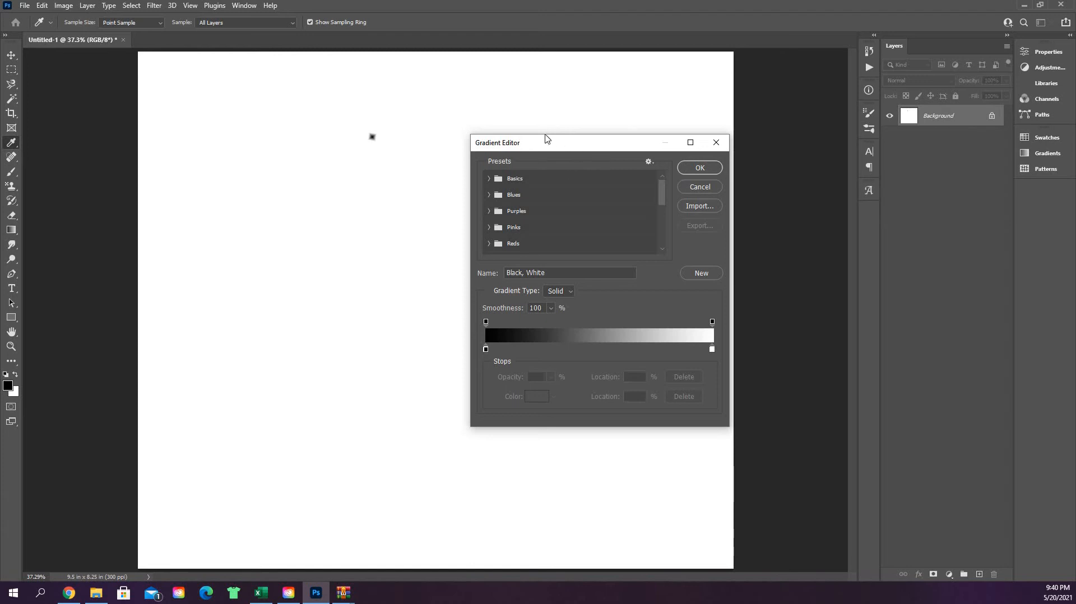
drag(545, 137, 511, 124)
scroll(489, 189, down, 8)
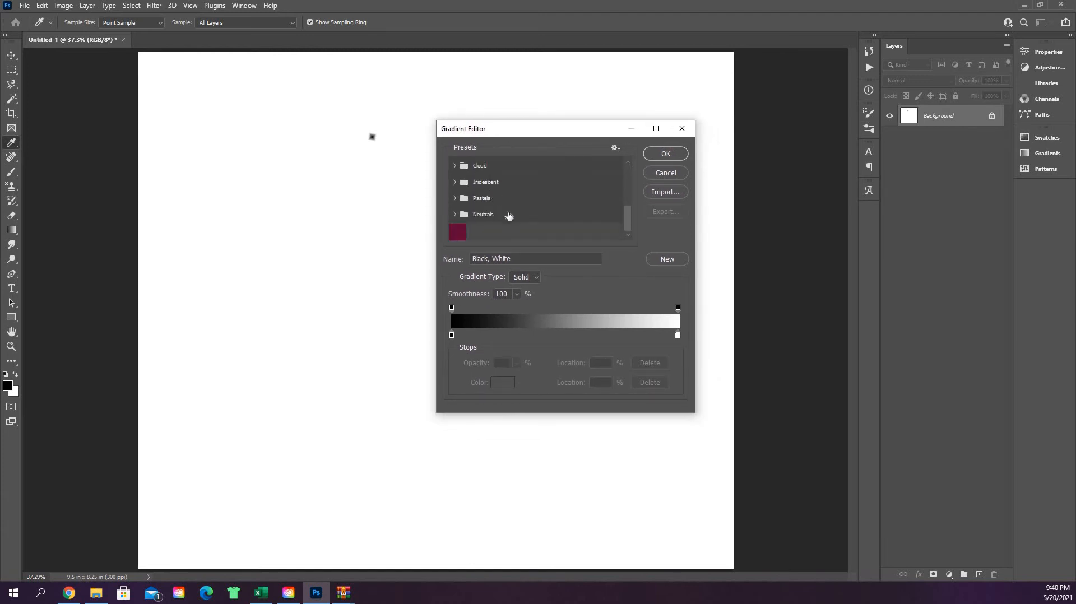
scroll(506, 216, up, 8)
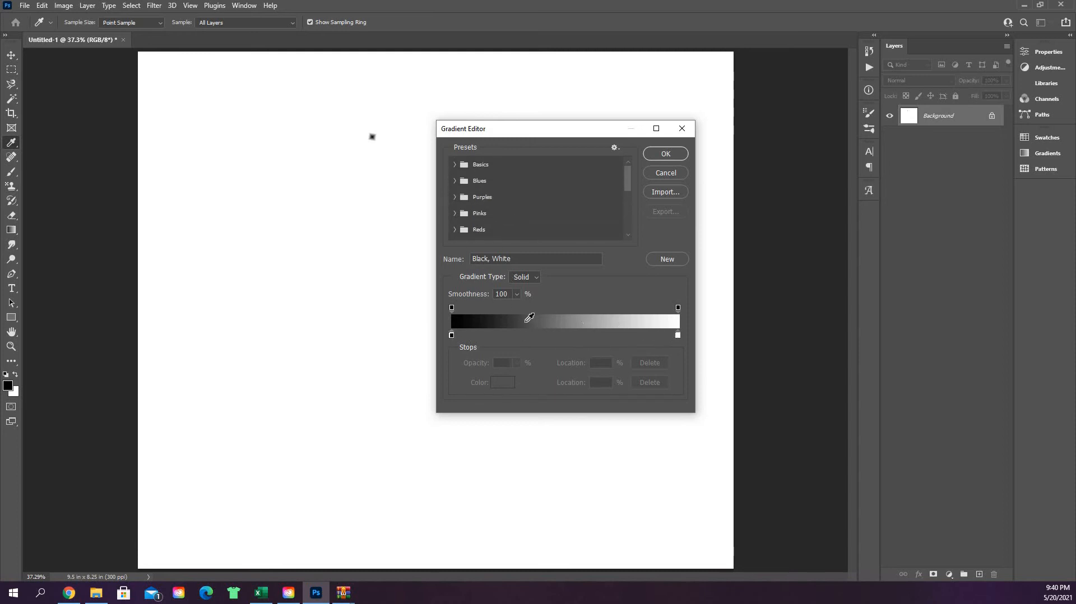
click(452, 335)
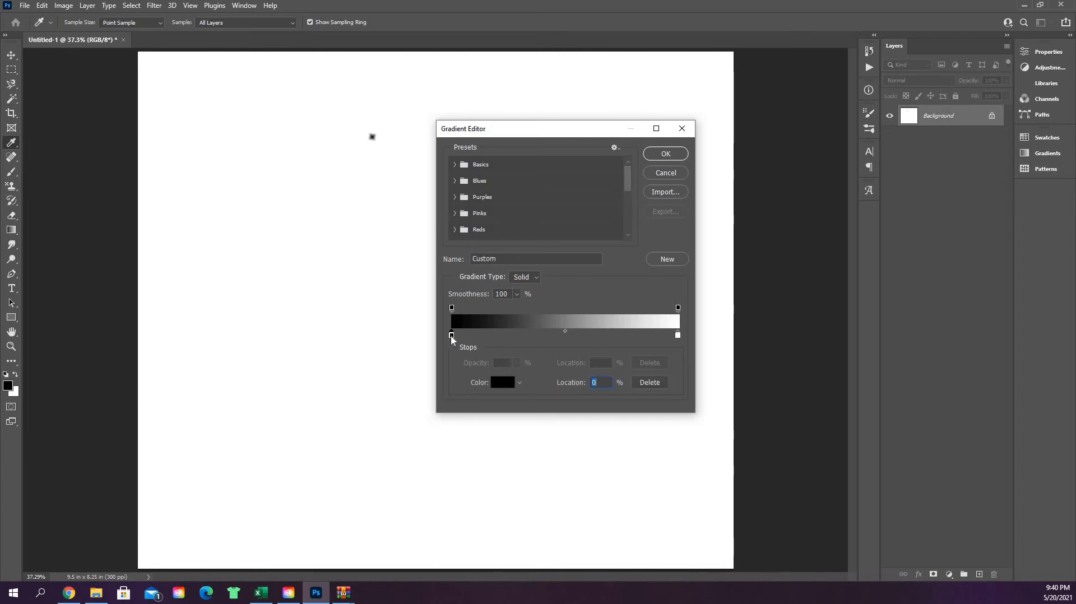
double_click(451, 336)
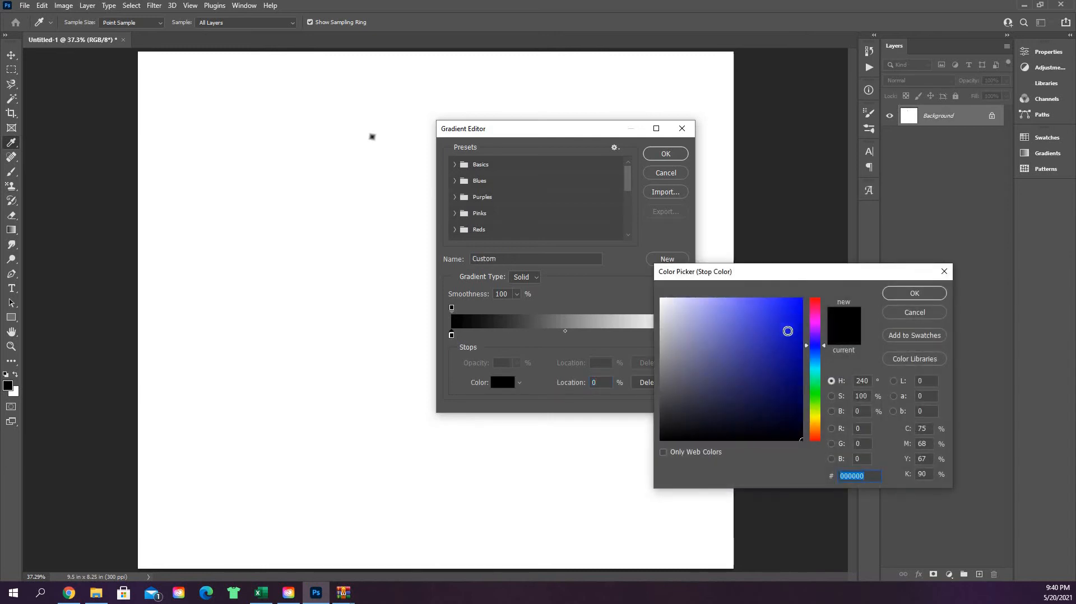
click(815, 393)
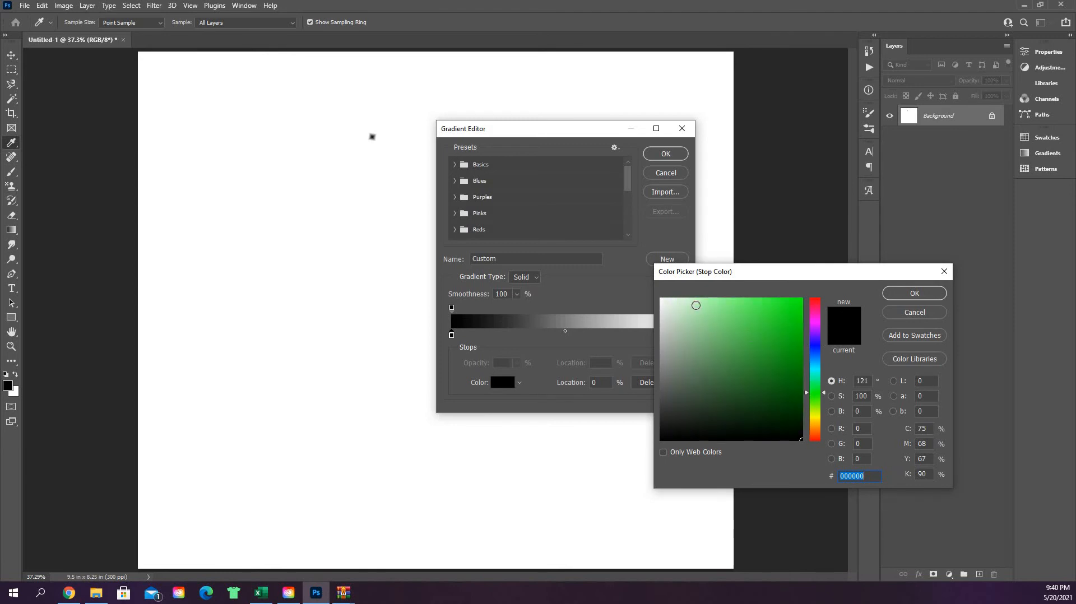
click(695, 305)
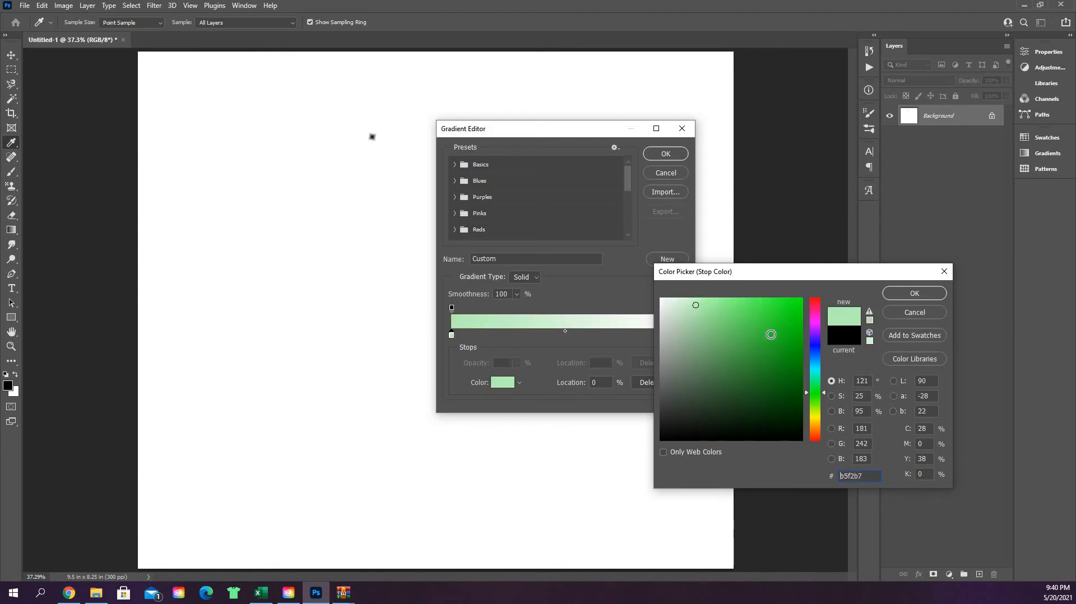
click(896, 291)
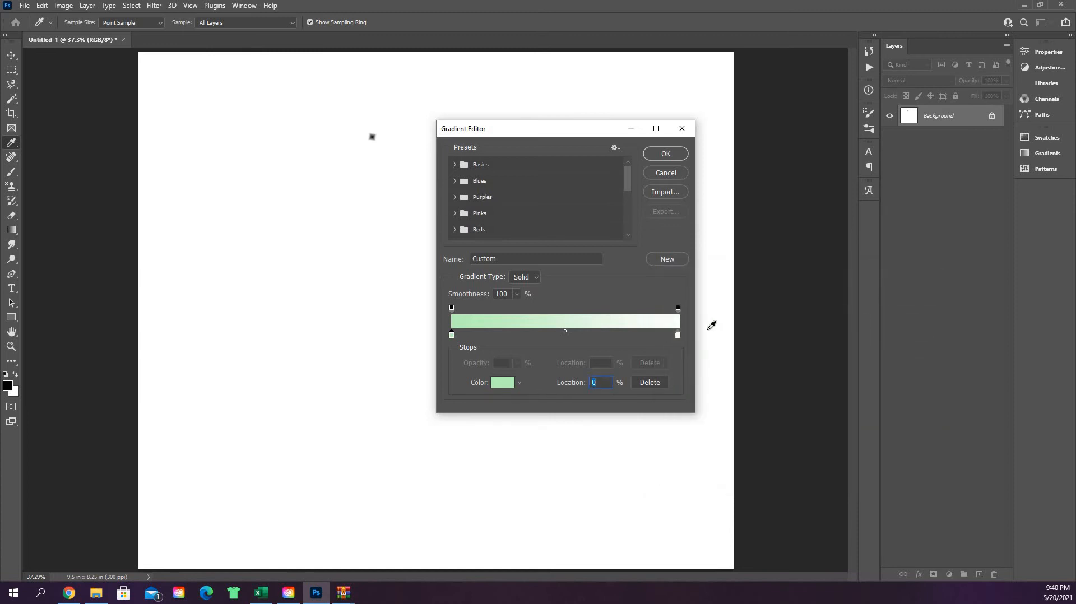
- Set the gradient's end colour stop at 100% to pale yellow eef0b1
click(678, 335)
click(507, 383)
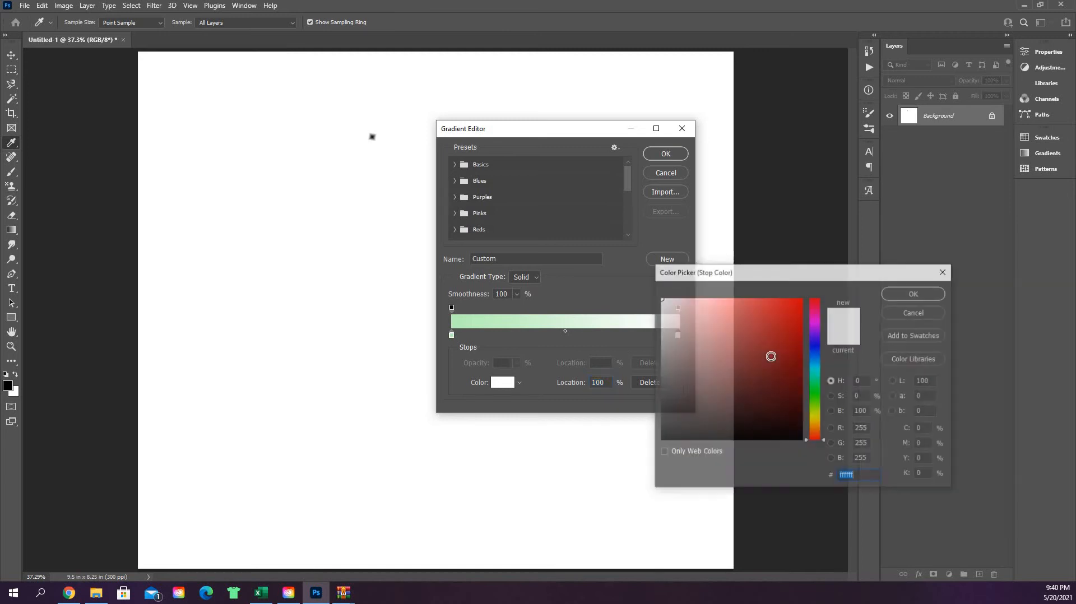
click(815, 424)
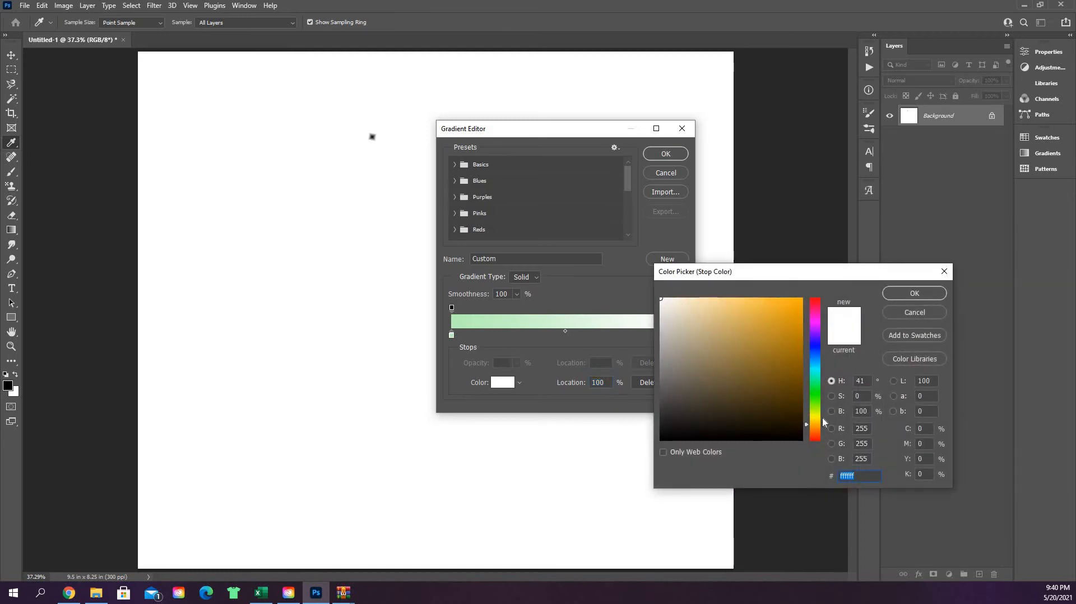
click(816, 416)
click(697, 306)
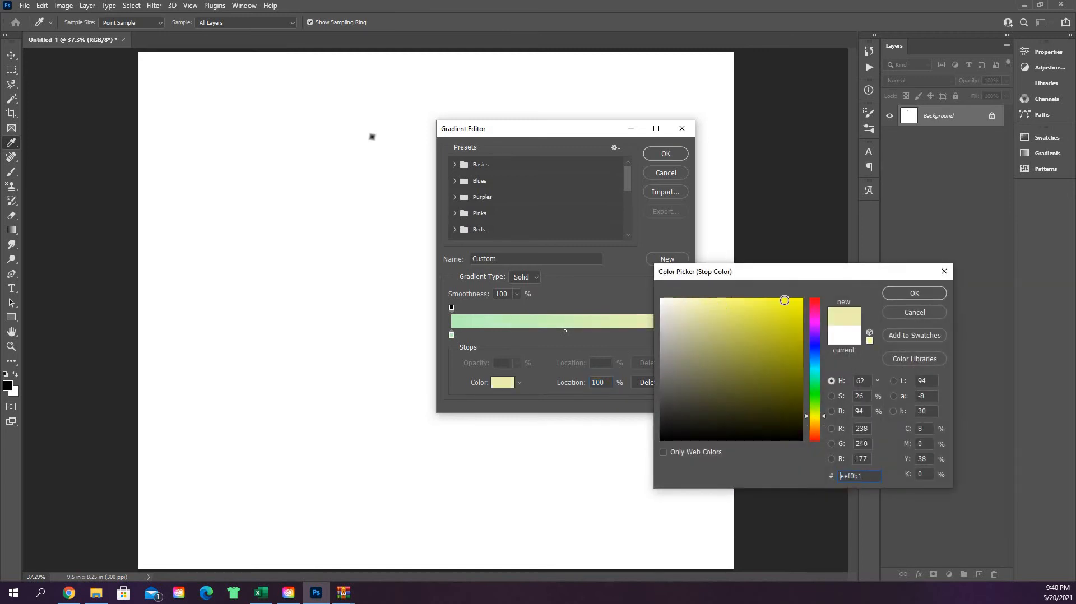
click(906, 291)
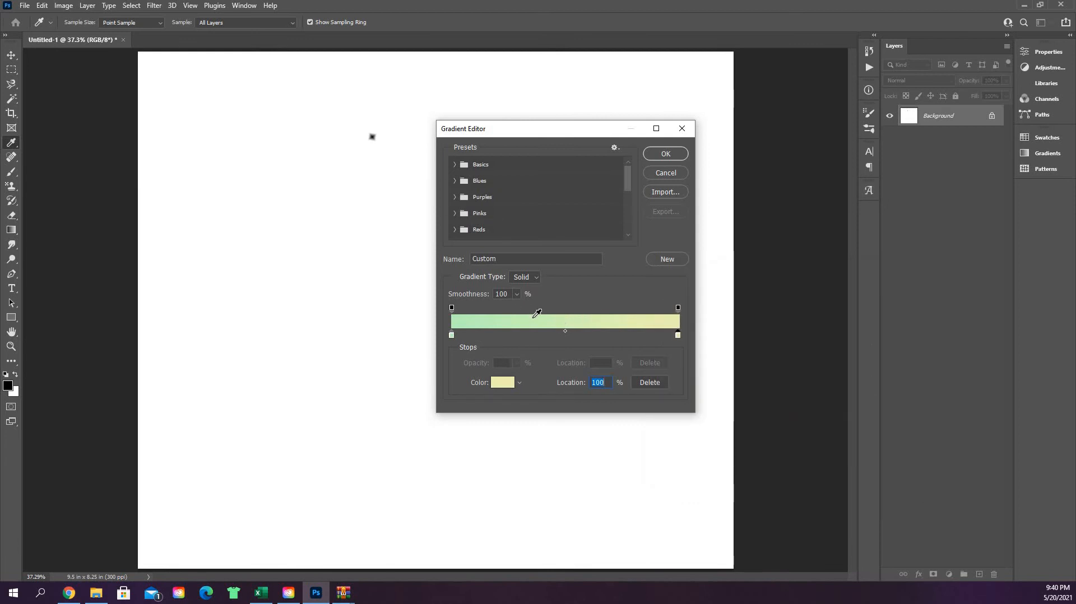
- Add five colour stops between the two end stops, spaced at about 22%, 39%, 56%, 73% and 88%
click(494, 335)
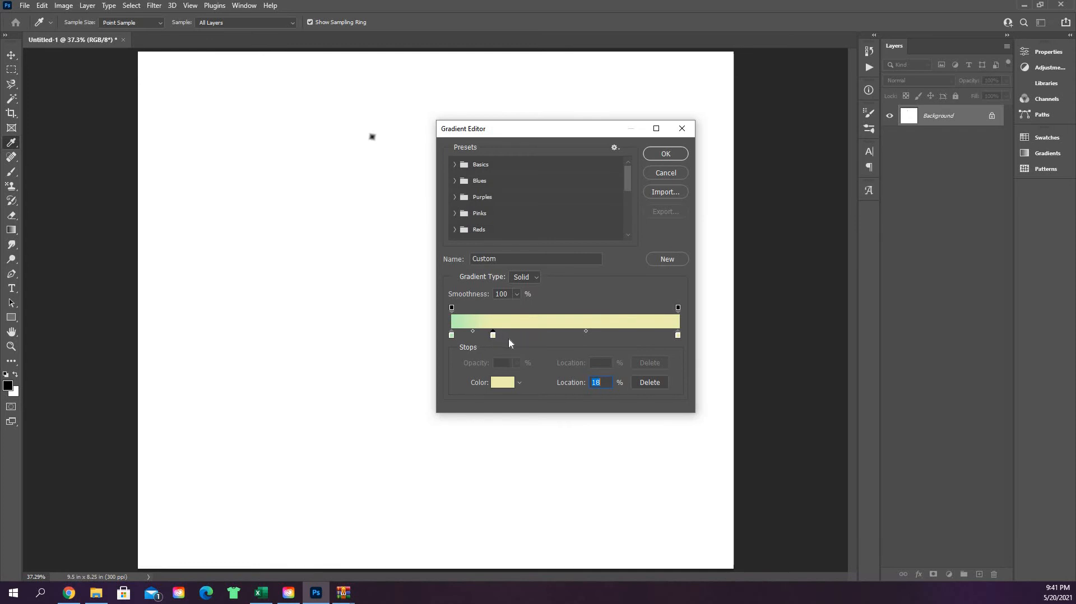
drag(593, 345, 501, 335)
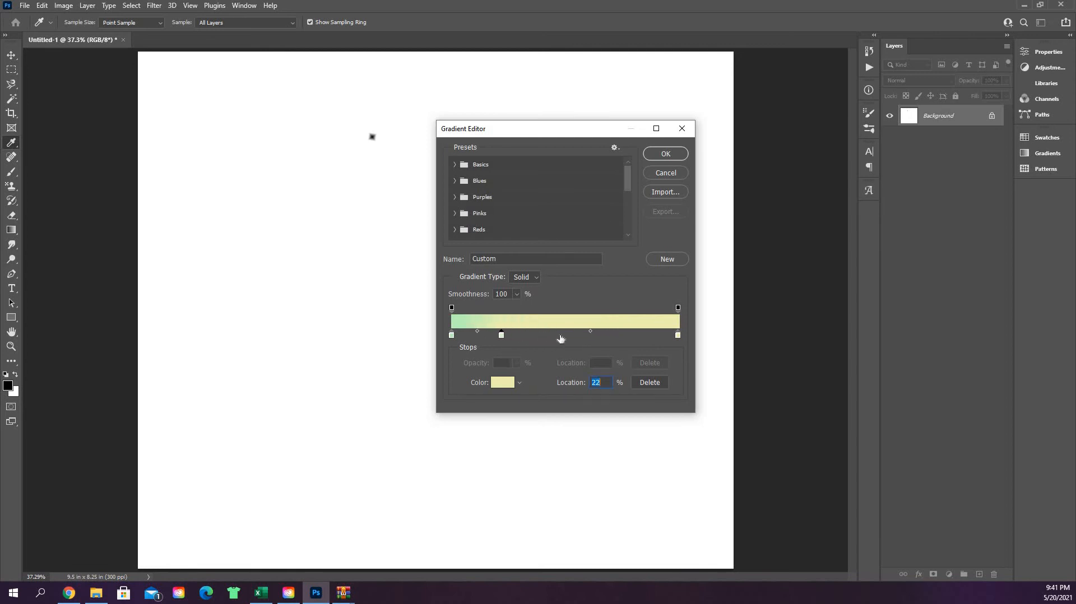
click(599, 337)
click(635, 335)
click(652, 335)
mouse_move(599, 335)
mouse_down()
mouse_move(568, 335)
mouse_move(616, 336)
mouse_up()
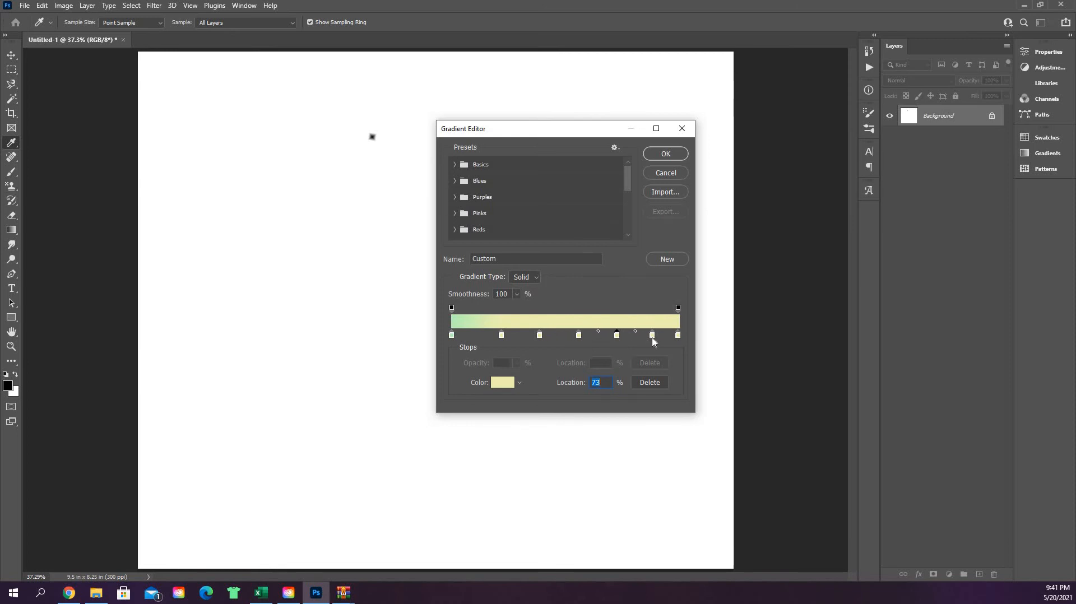
click(652, 335)
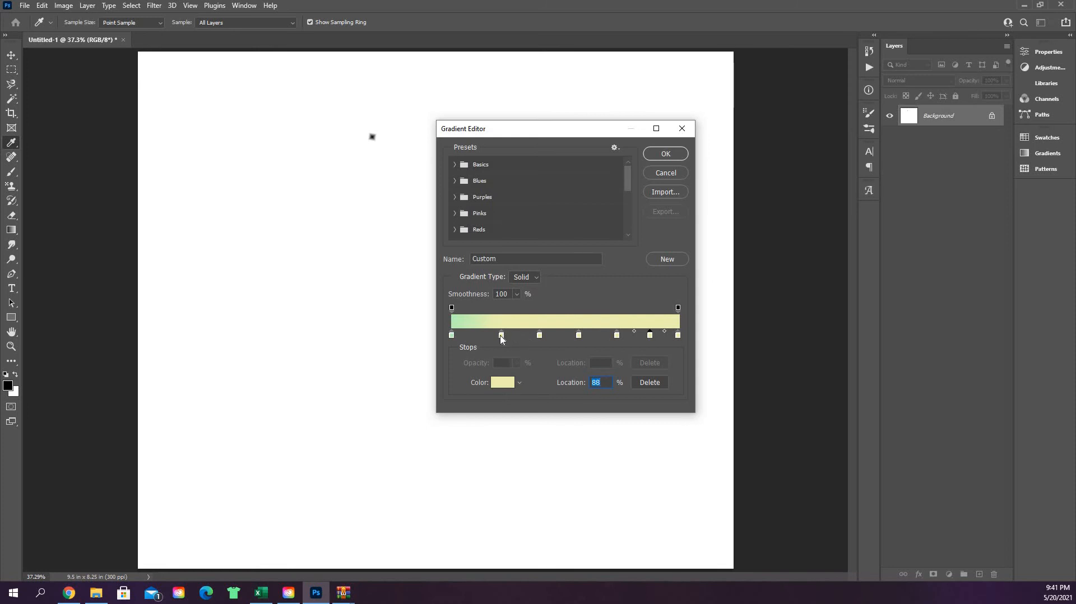
- Shift the first added colour stop to 21% and set its colour to green 55be40
click(501, 336)
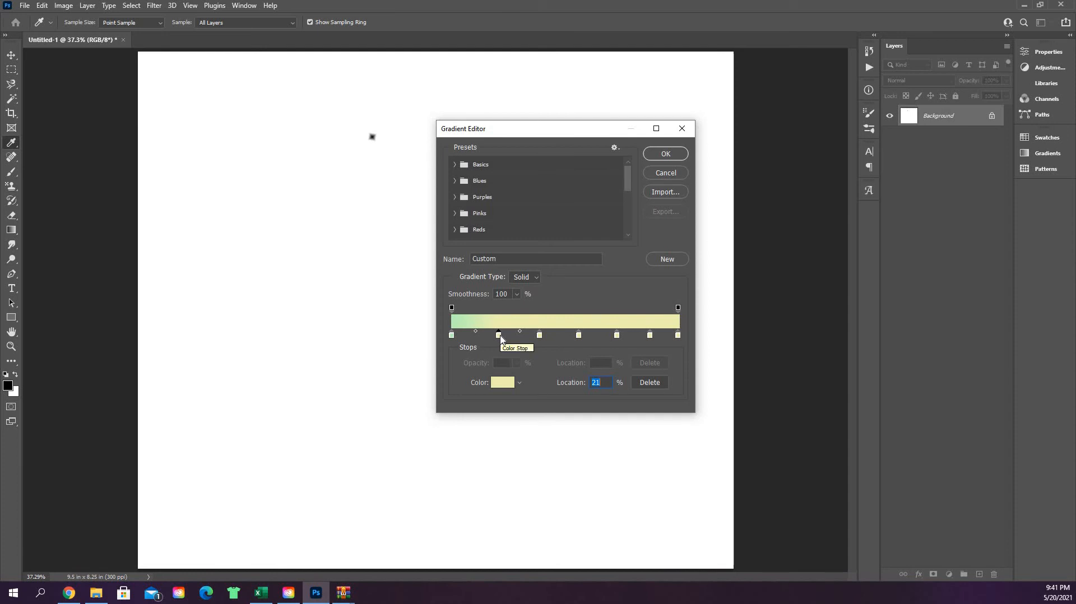
double_click(498, 336)
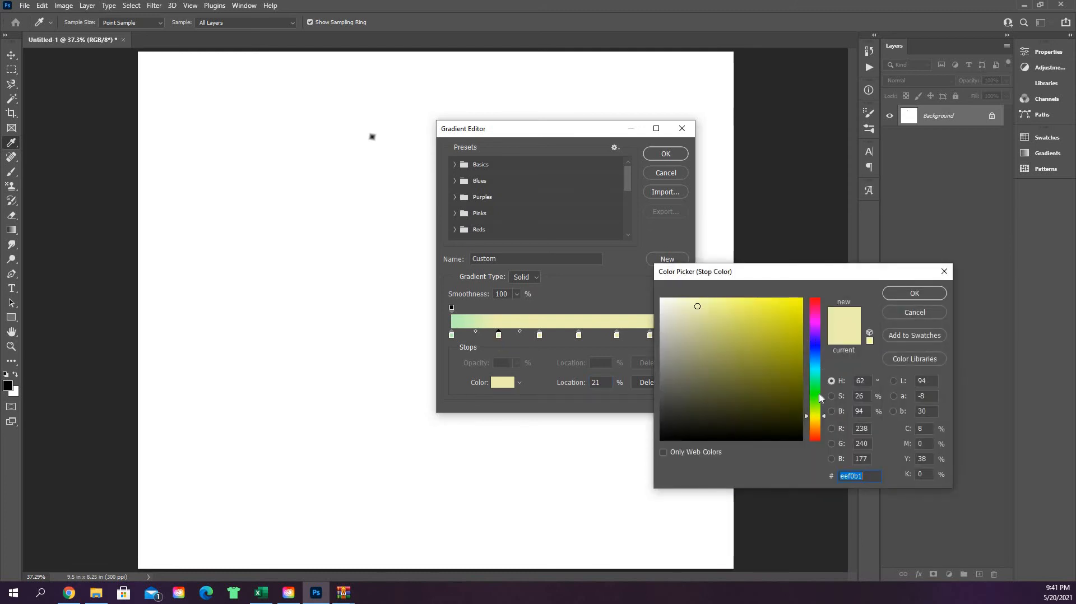
click(820, 398)
click(754, 334)
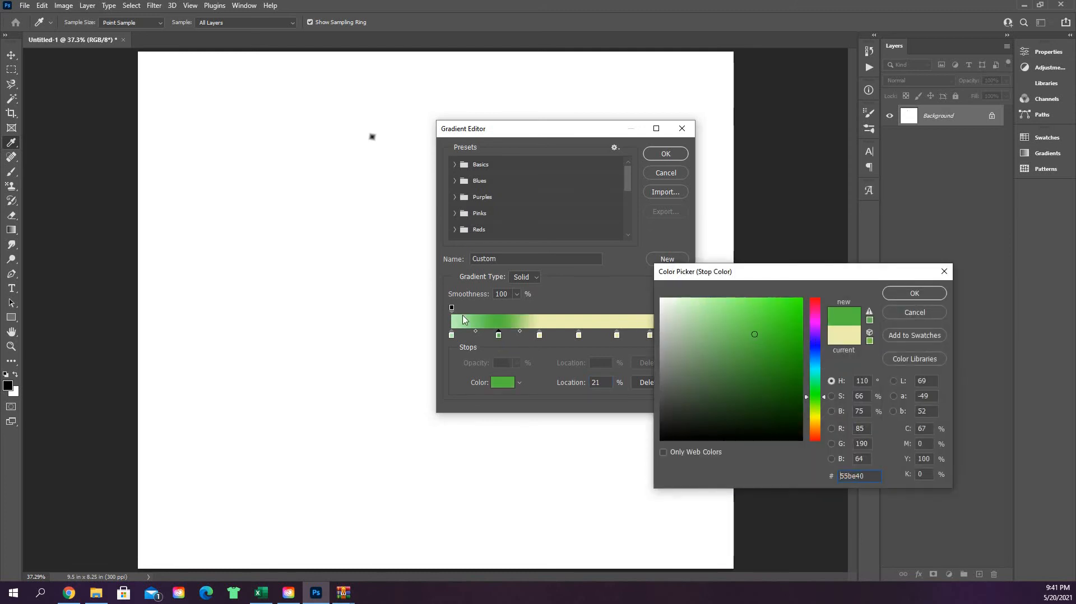
click(914, 293)
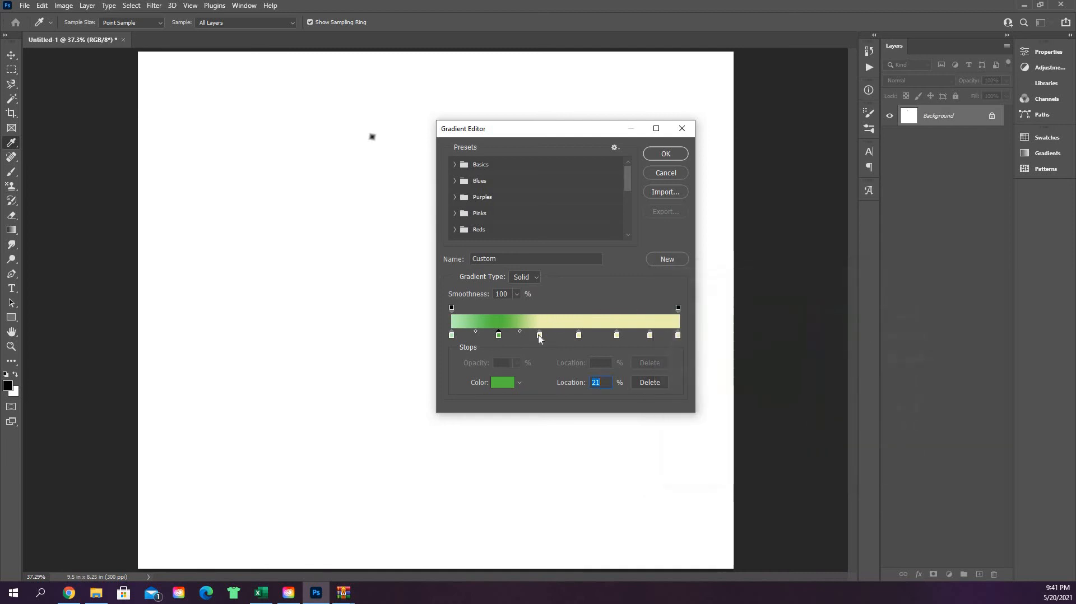
- Set the colour stop at 39% to dark teal 179585
click(508, 383)
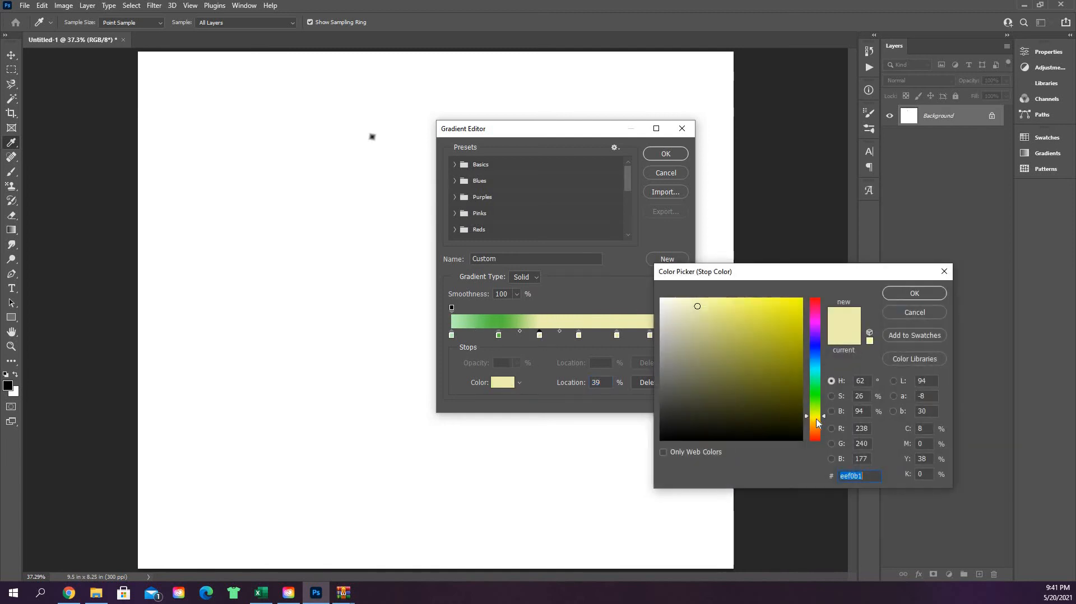
click(814, 372)
click(758, 329)
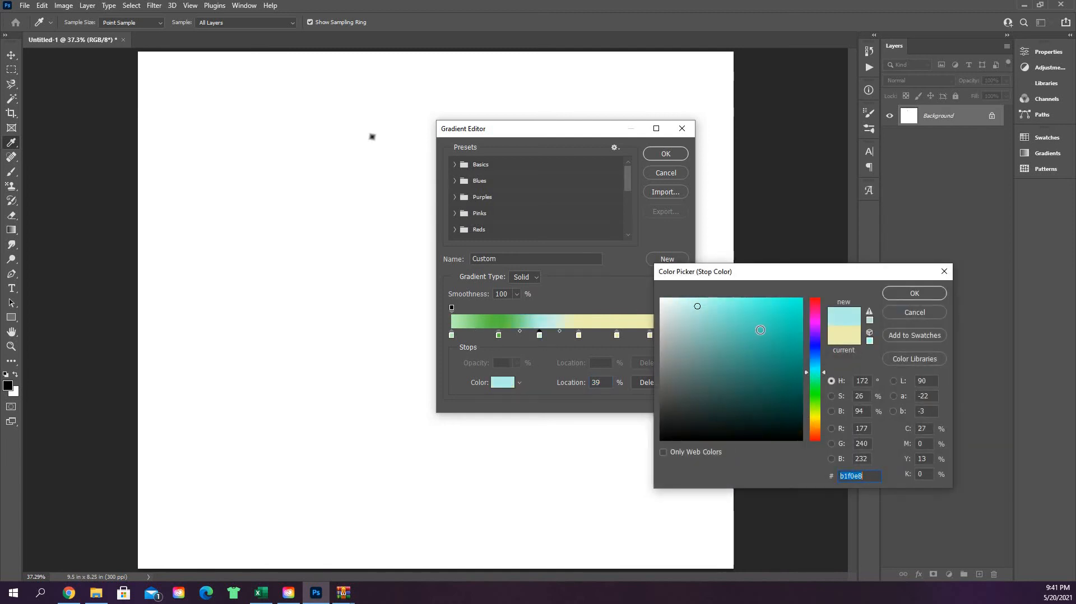
click(787, 366)
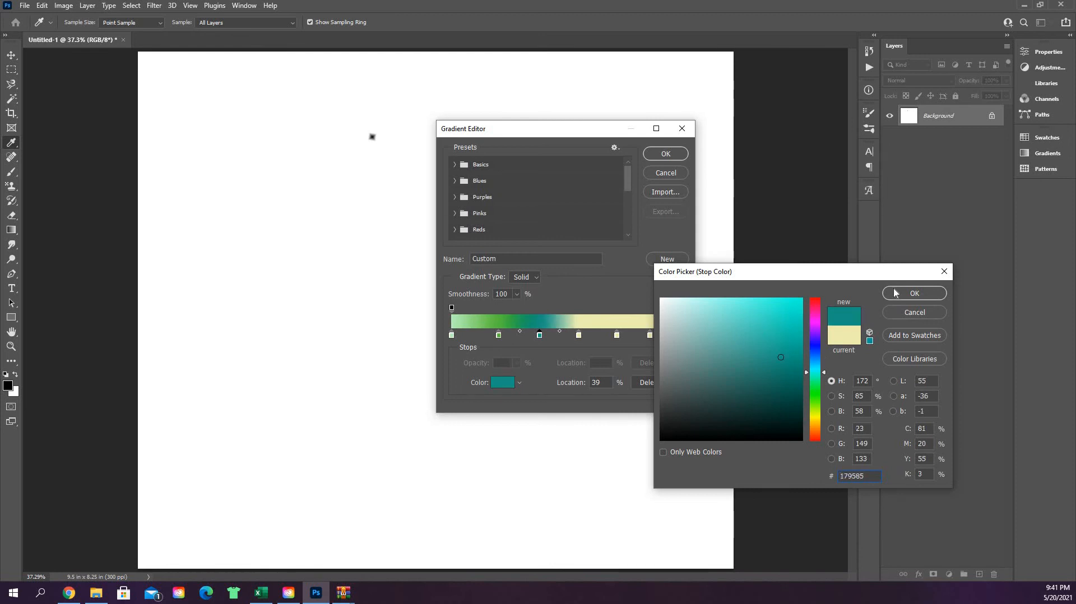
click(914, 293)
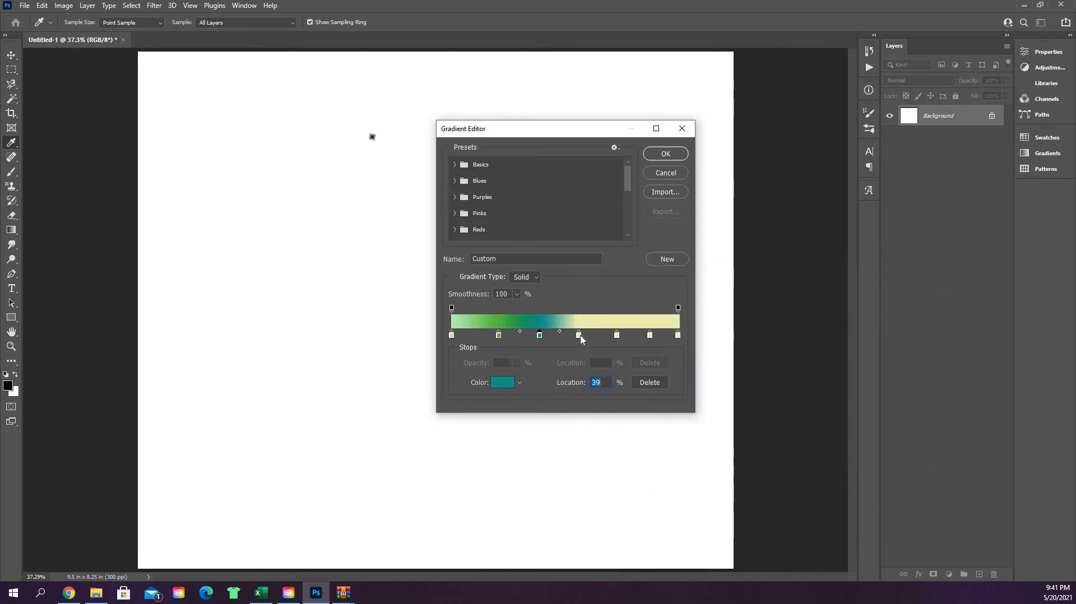
- Set the colour stop at 56% to light periwinkle blue b1bdf0
click(503, 383)
click(815, 350)
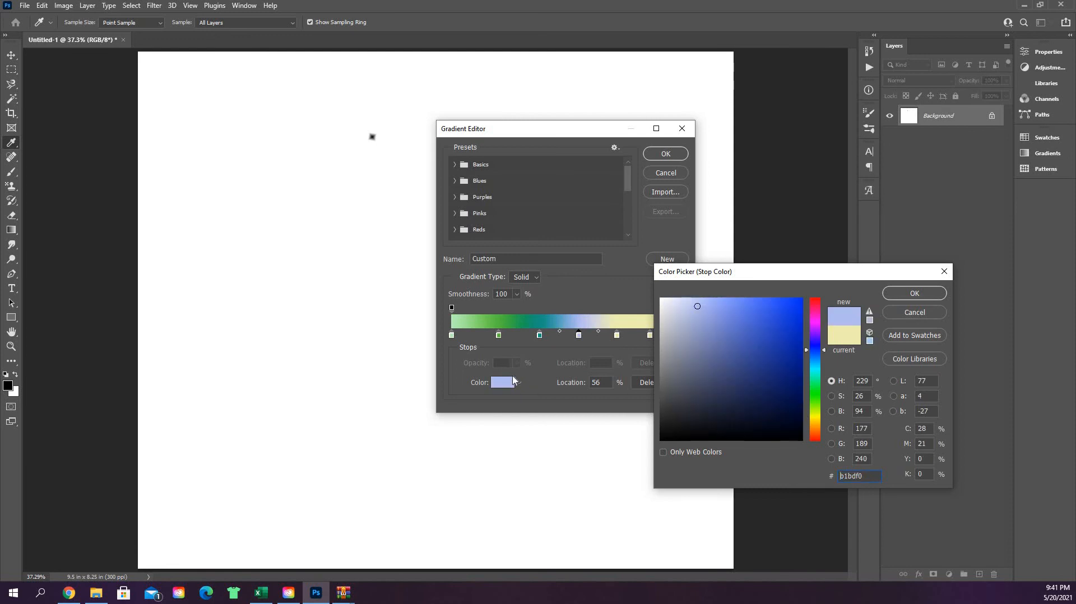
click(908, 294)
- Remove the colour stop at 73%, set the stop at 88% to green (H 102, S 84, B 73), and accept the custom gradient
click(650, 335)
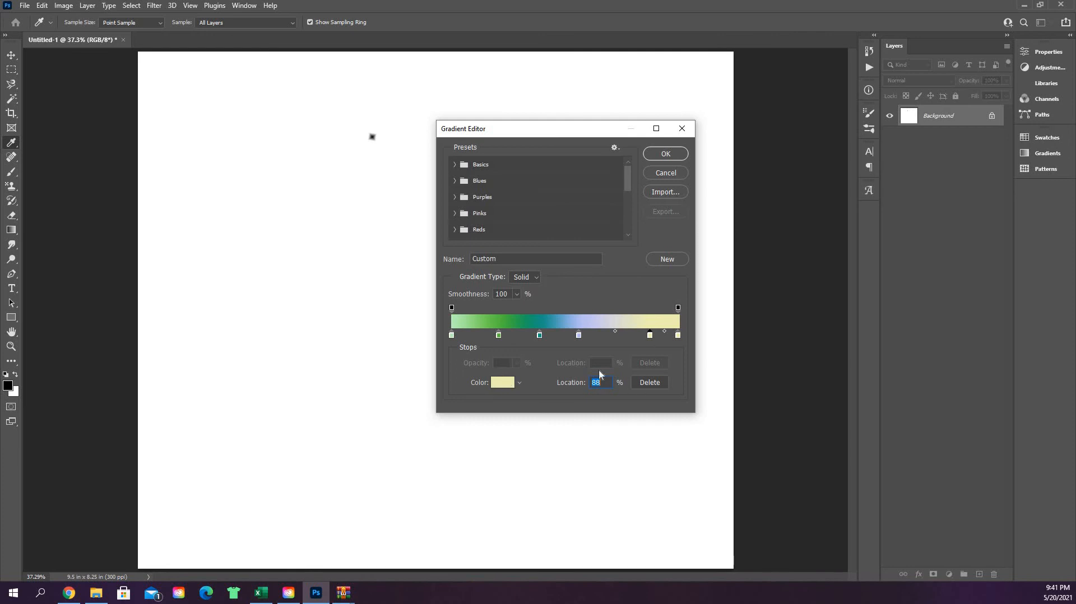
click(502, 383)
click(818, 400)
click(780, 336)
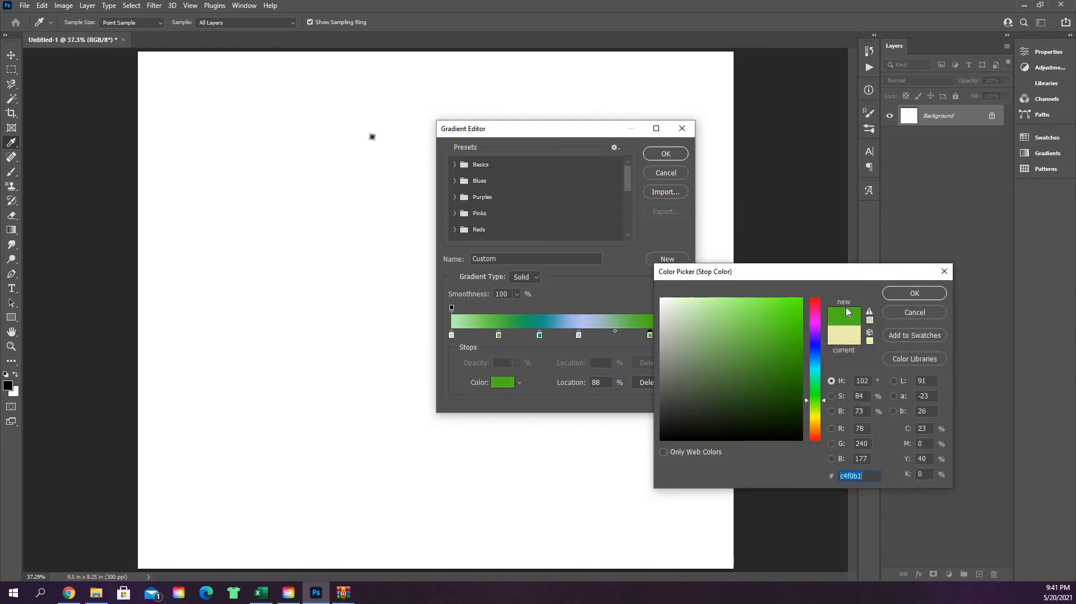
click(914, 293)
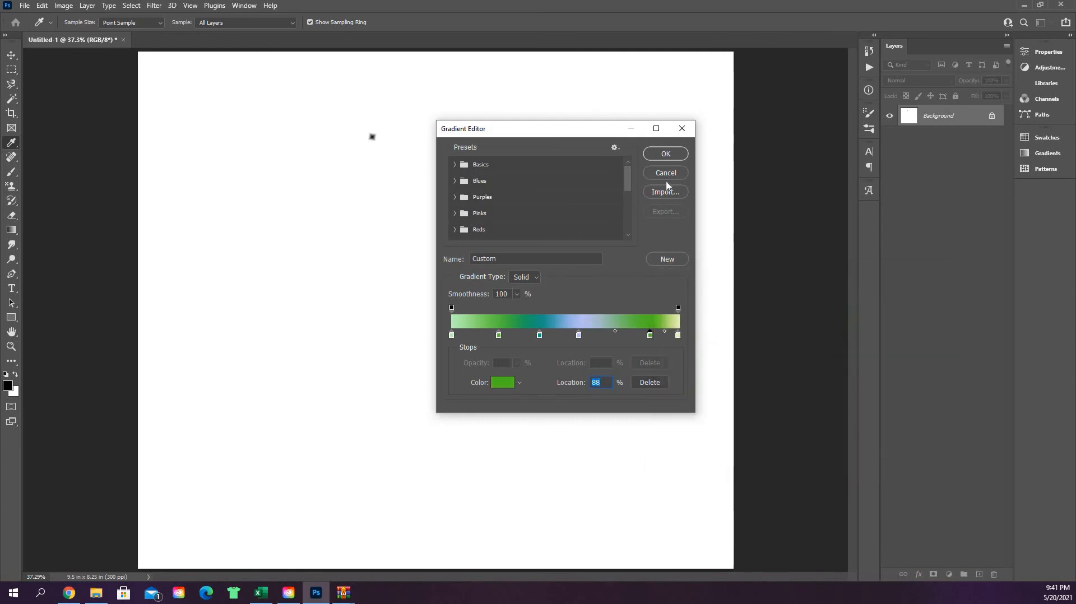
click(662, 154)
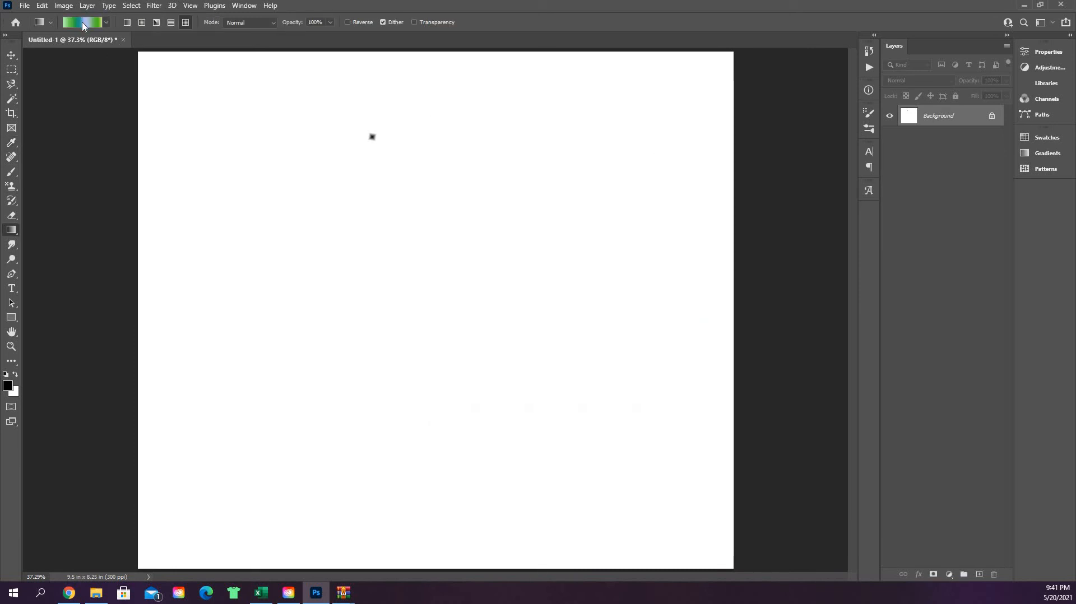
- Draw the custom gradient as a linear gradient across the canvas several times, finishing with a diagonal from the upper-left to the lower-right corner
click(129, 25)
drag(316, 289, 581, 302)
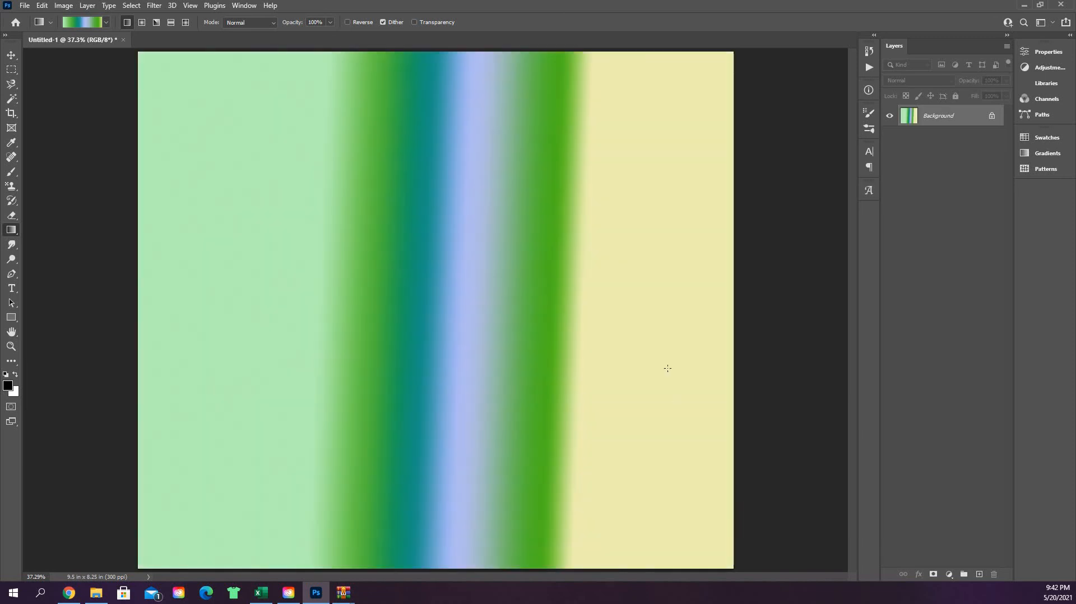
drag(44, 216, 670, 358)
drag(108, 102, 118, 38)
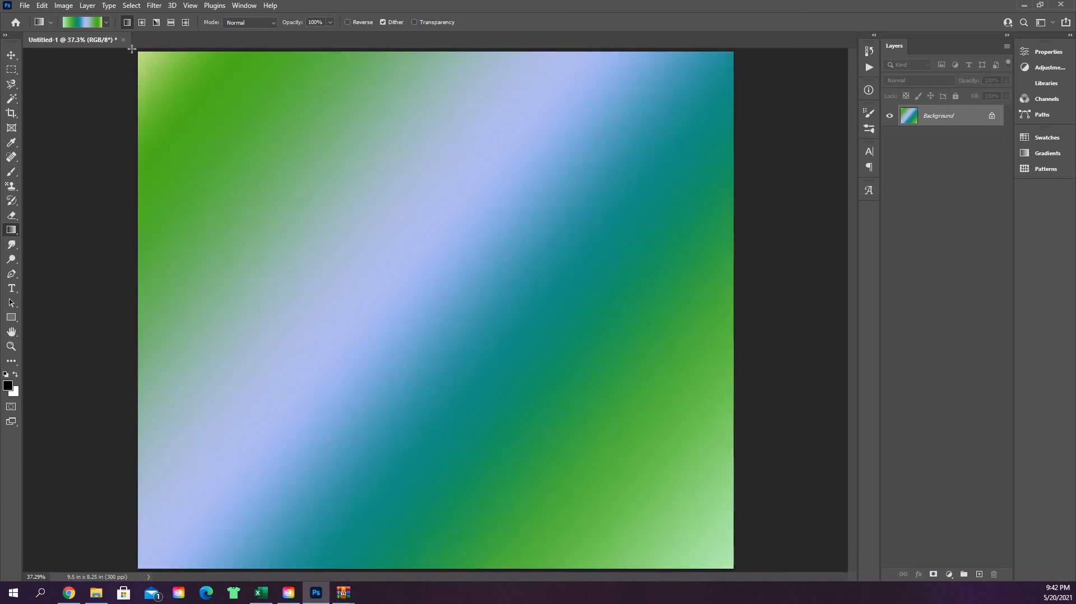
drag(679, 553, 746, 583)
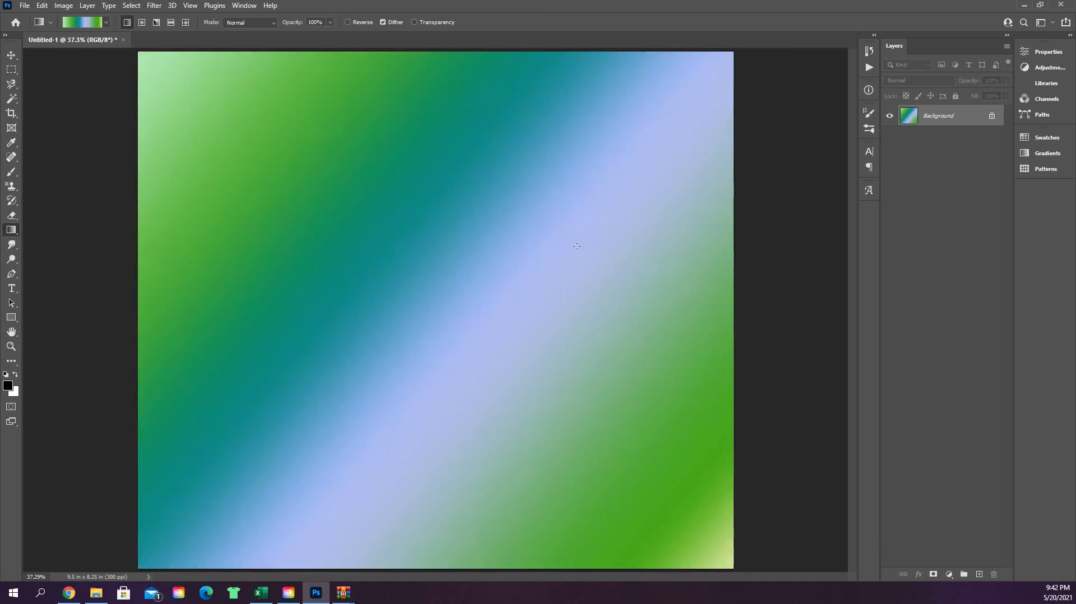
- Choose the Pink_13 preset from the Pinks group and draw it as a slanted linear gradient over the canvas
click(80, 23)
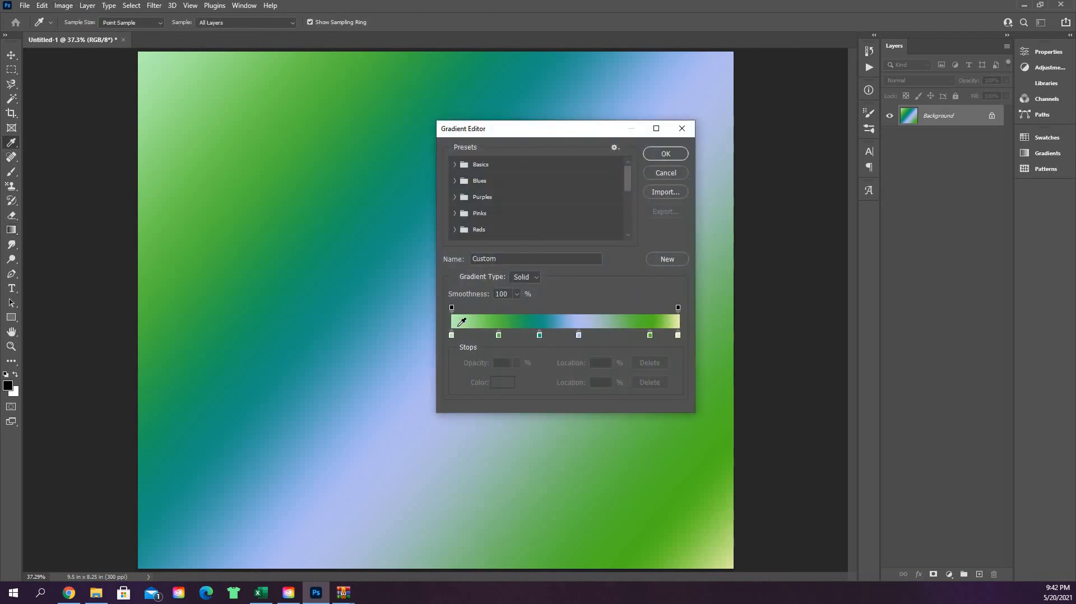
click(456, 213)
scroll(526, 213, down, 2)
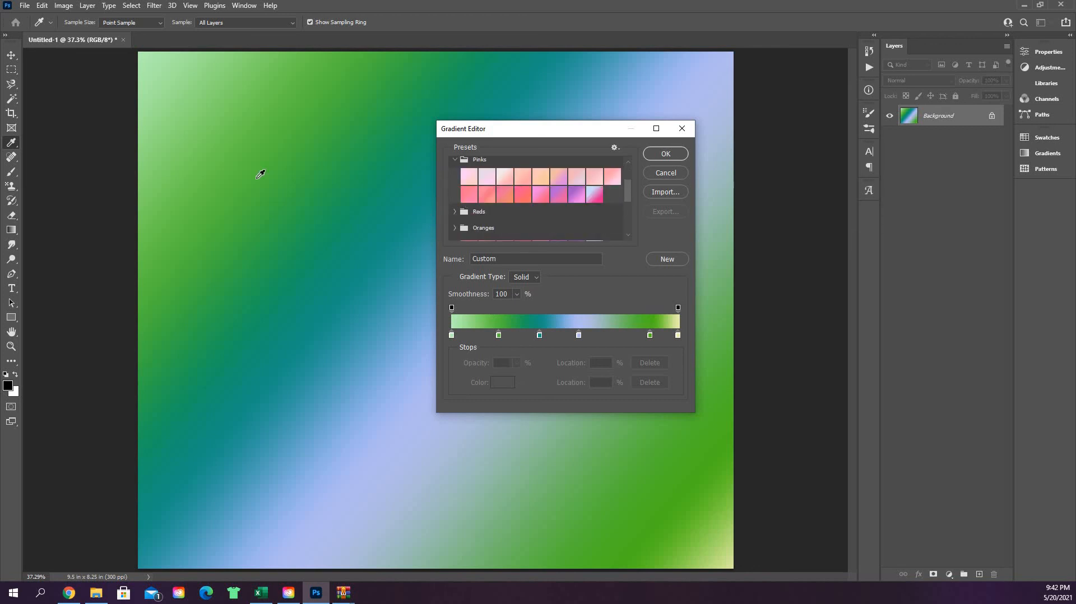
click(522, 194)
key(Return)
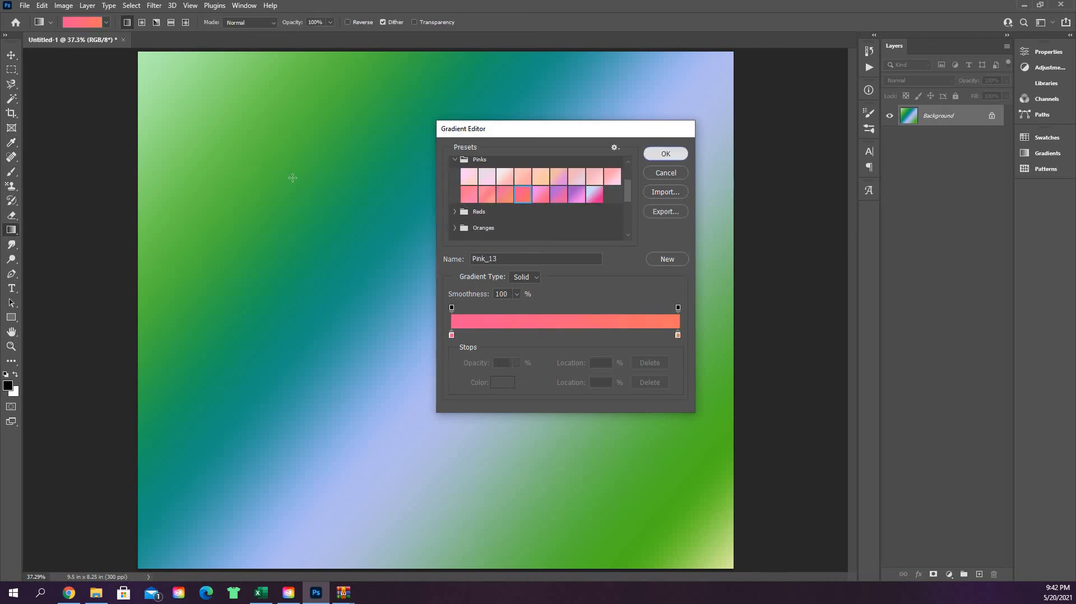
drag(252, 161, 689, 346)
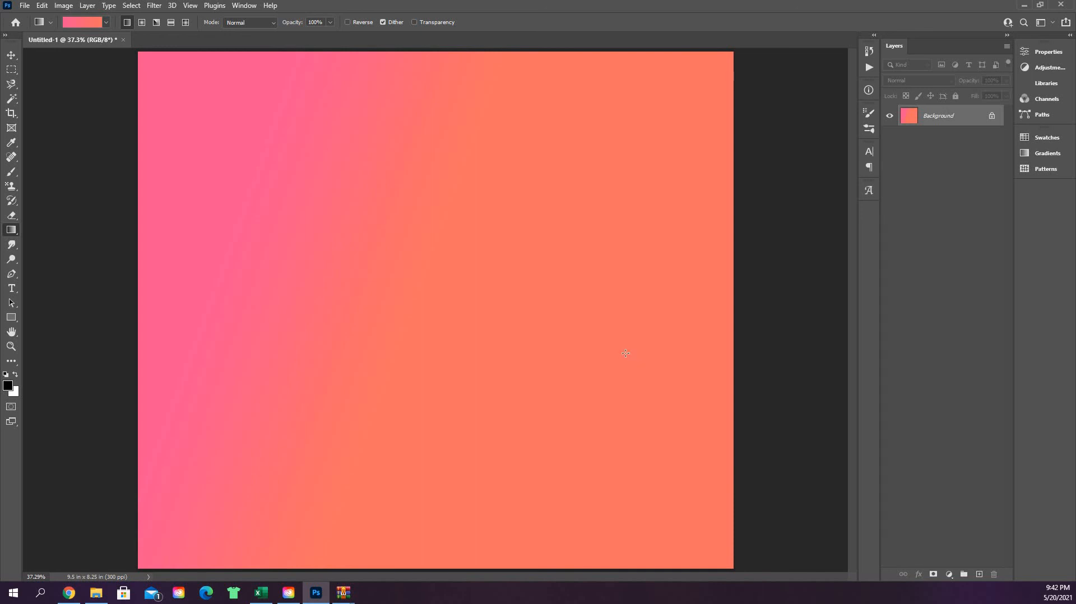
- Set the foreground colour to a medium red and fill the whole canvas with it using the Paint Bucket tool
right_click(12, 234)
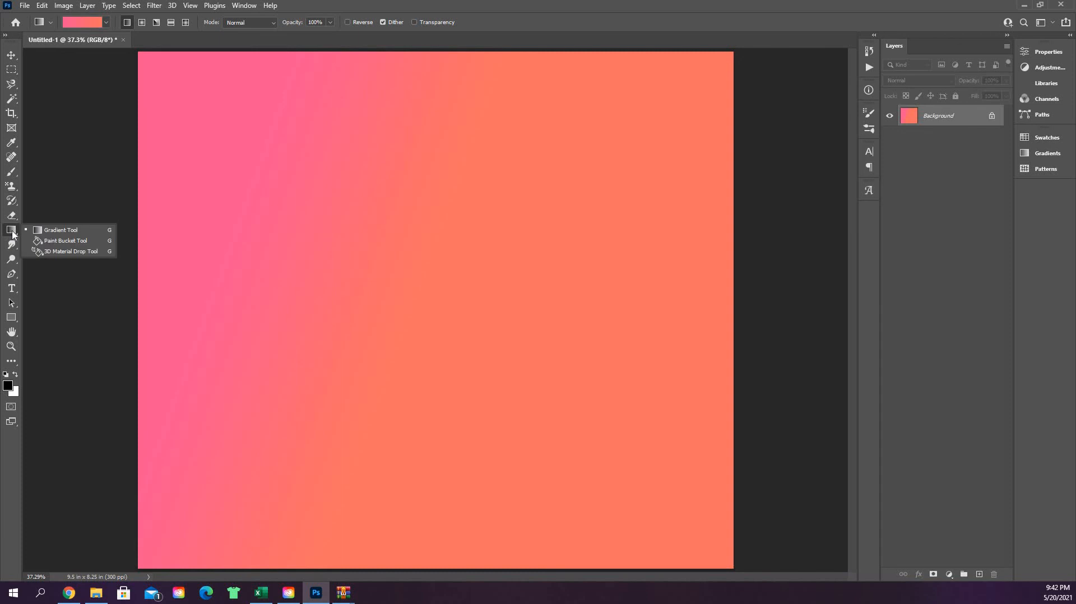
click(54, 241)
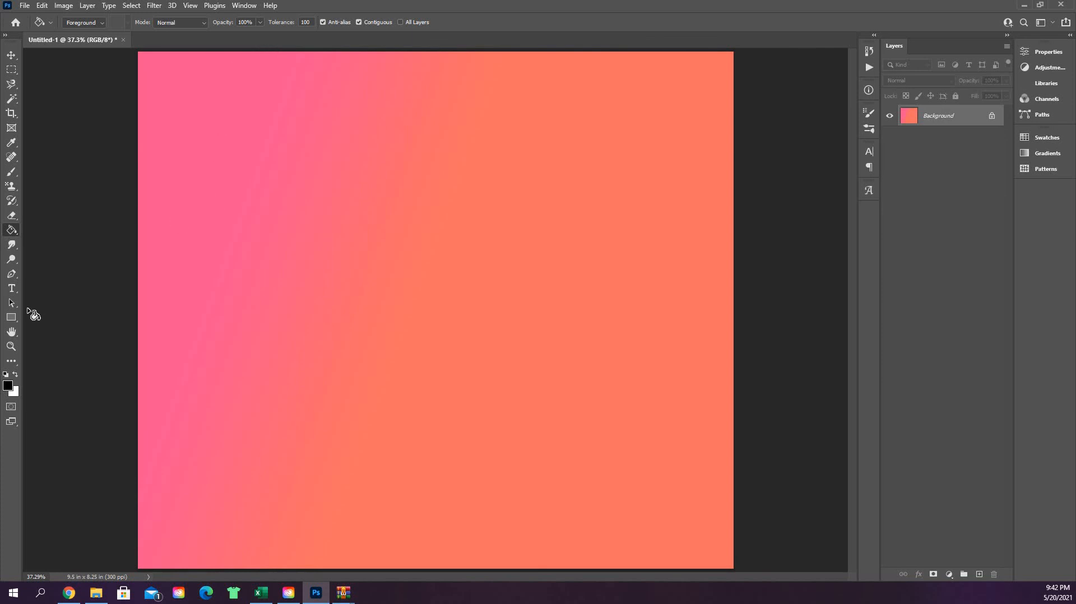
click(11, 388)
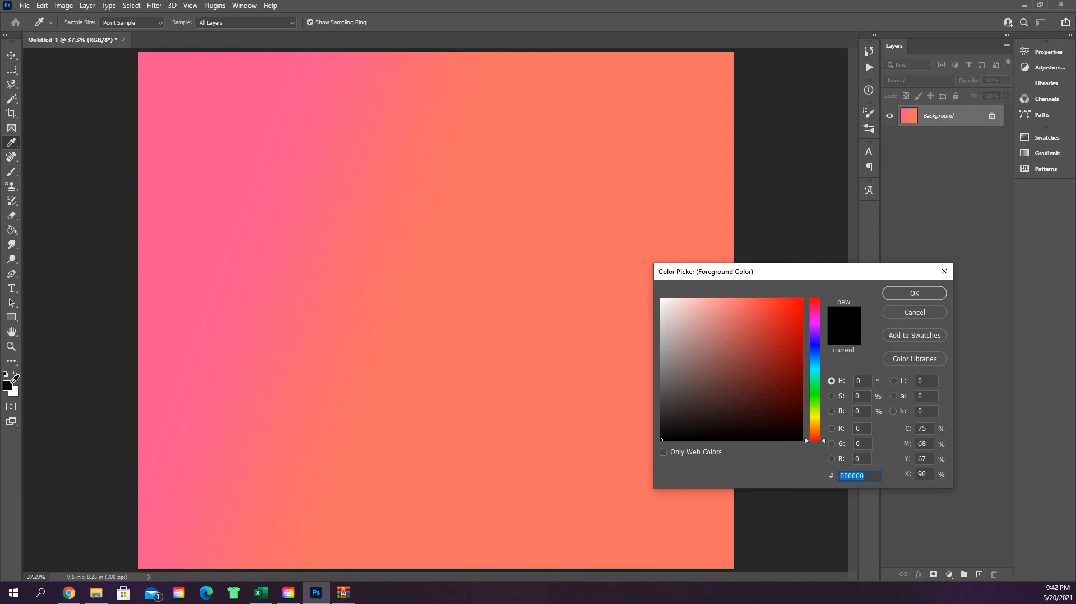
click(765, 338)
click(913, 293)
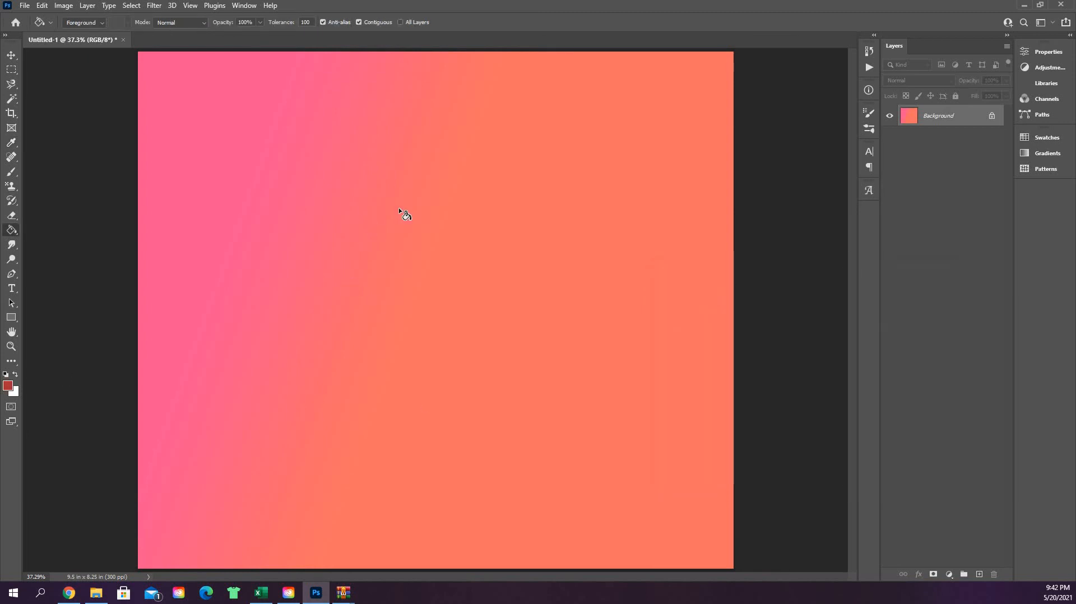
key(g)
click(470, 267)
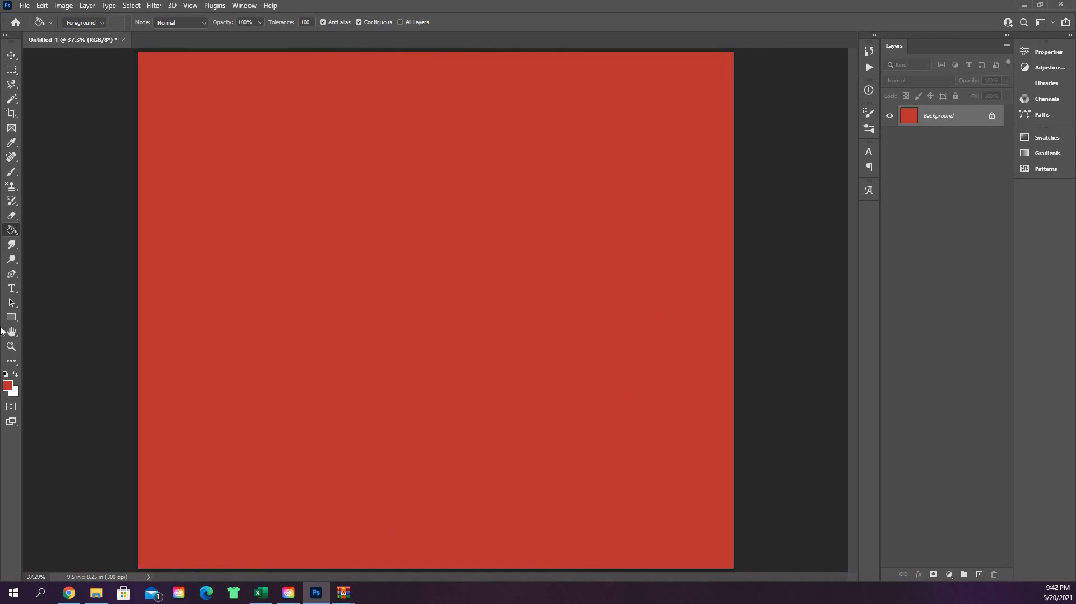
- Activate the 3D Material Drop tool briefly, and switch to the Smudge tool after viewing the Blur, Sharpen and Smudge options
right_click(12, 230)
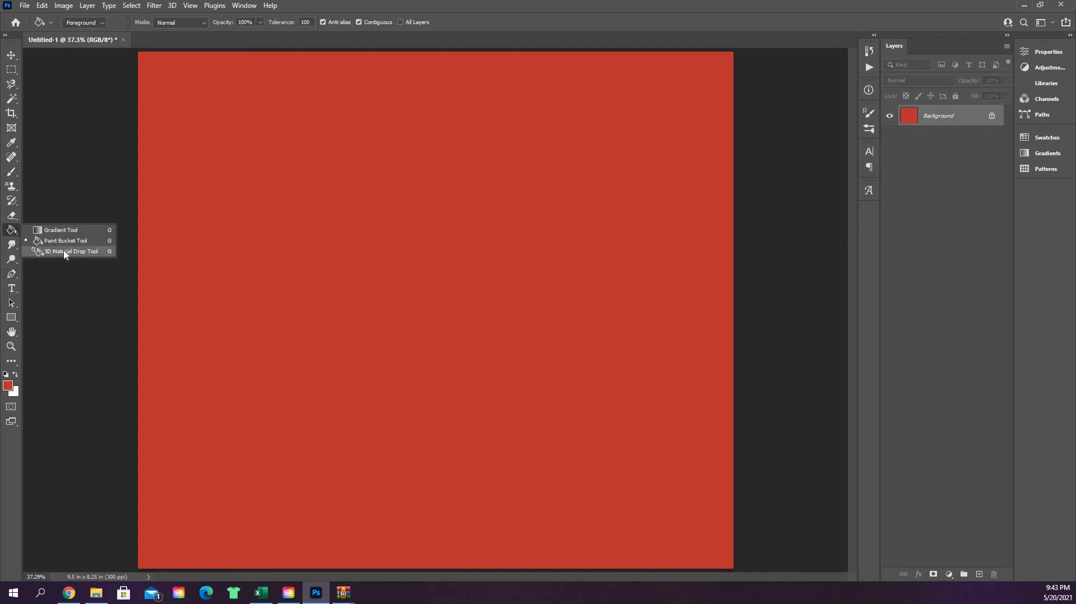
click(65, 252)
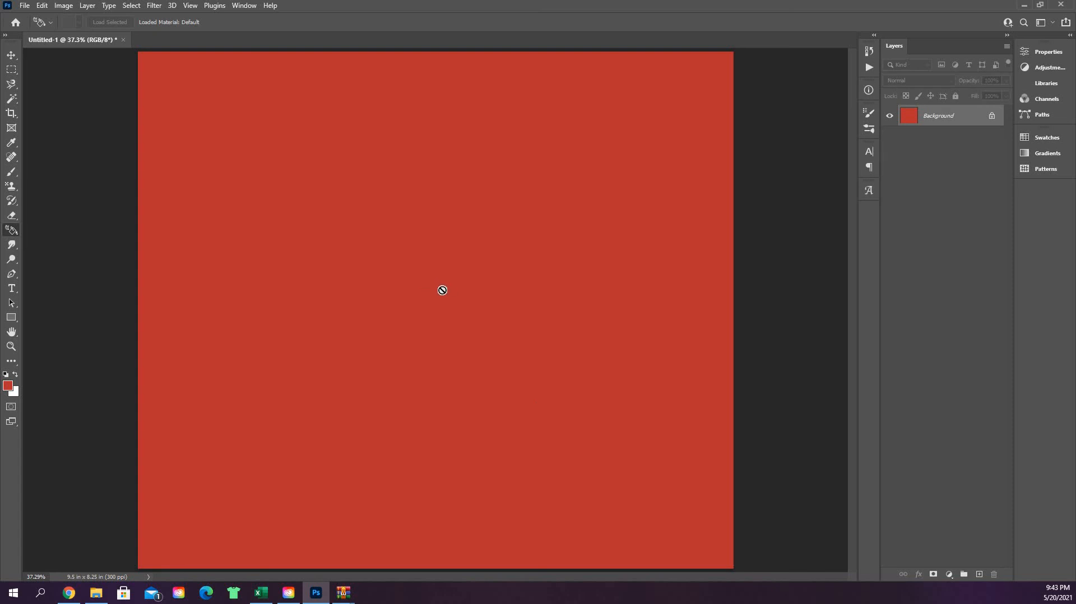
click(21, 243)
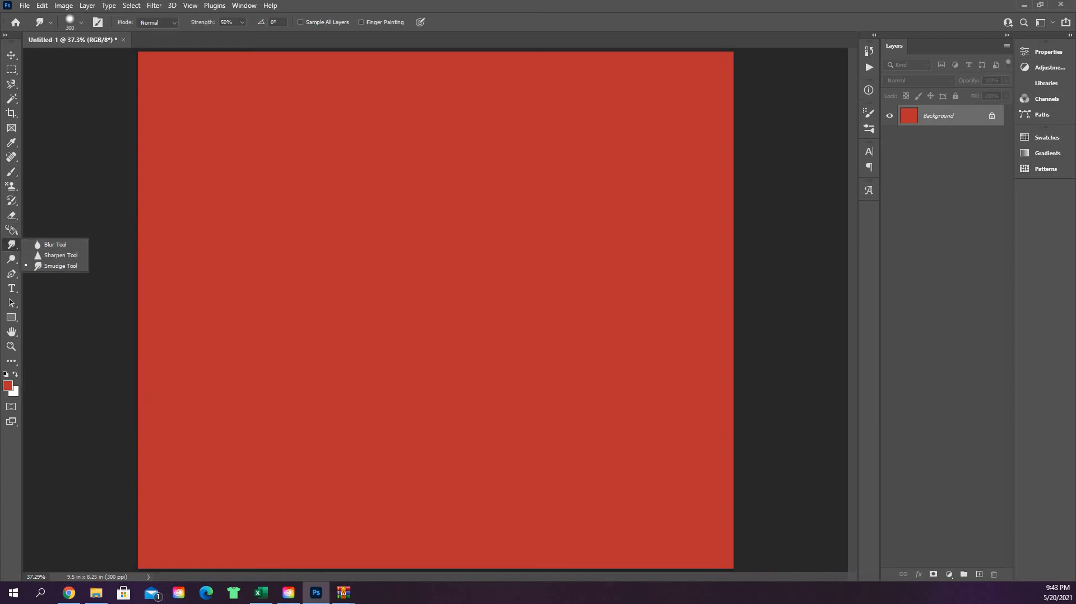
key(Escape)
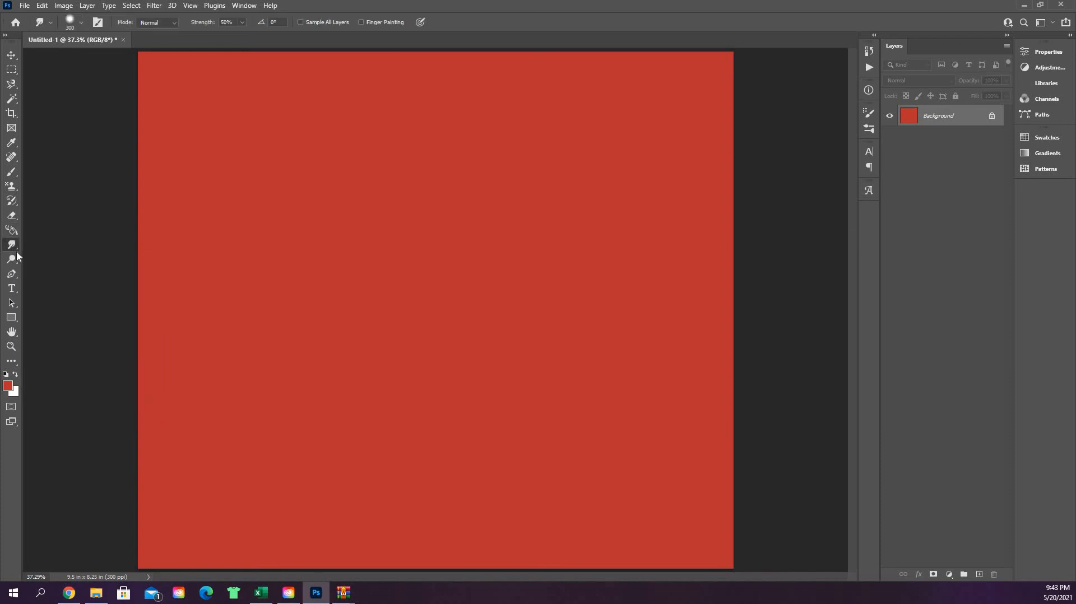